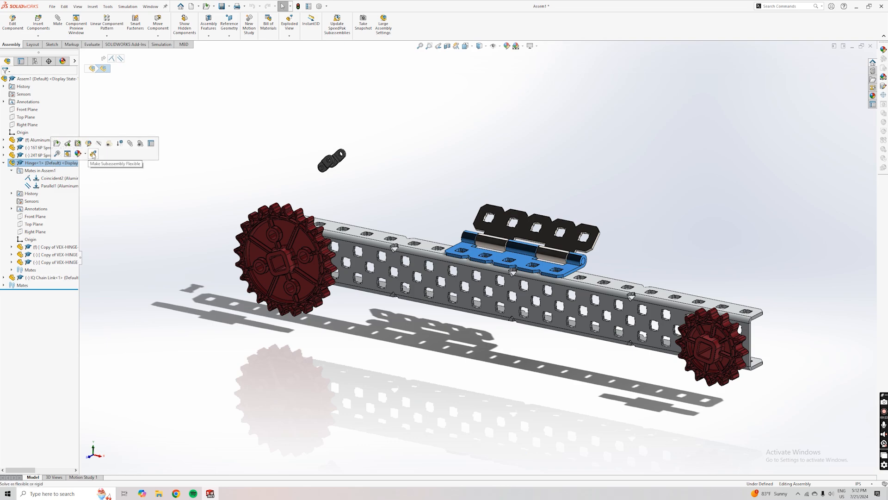
Make the hinge subassembly flexible and fold its upper leaf over toward the lower leaf.
{"action": "left_click", "coordinate": [93, 155]}
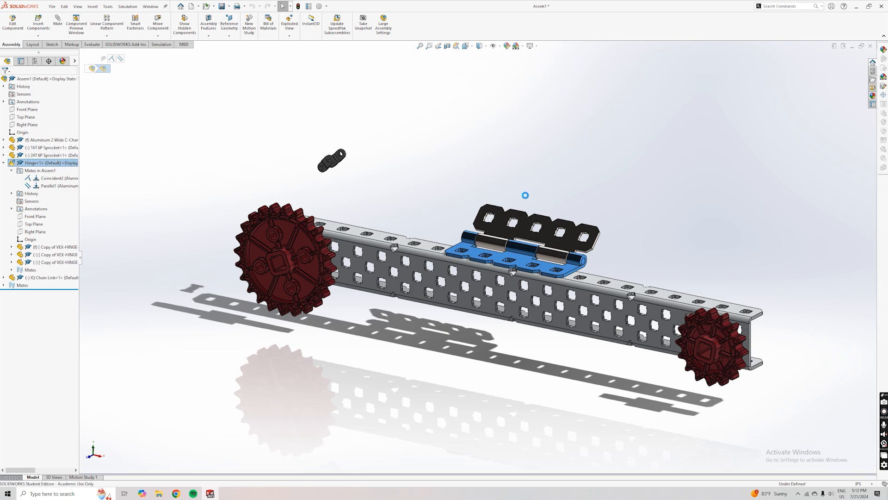
{"action": "left_click", "coordinate": [571, 162]}
{"action": "left_click_drag", "start_coordinate": [523, 227], "coordinate": [455, 244]}
{"action": "left_click", "coordinate": [426, 182]}
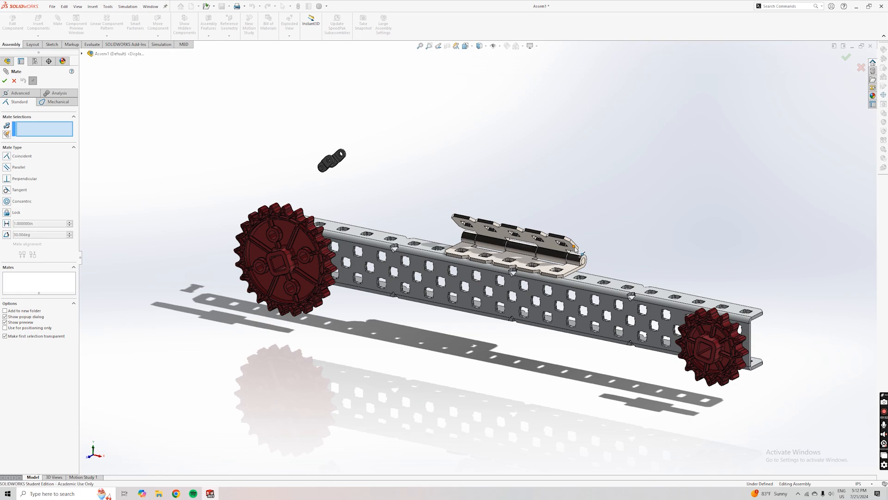
Add an angle mate between the upper hinge leaf's end edge and the C-channel's end edge, keeping the leaf's current angle.
{"action": "left_click", "coordinate": [581, 254]}
{"action": "left_click", "coordinate": [761, 317]}
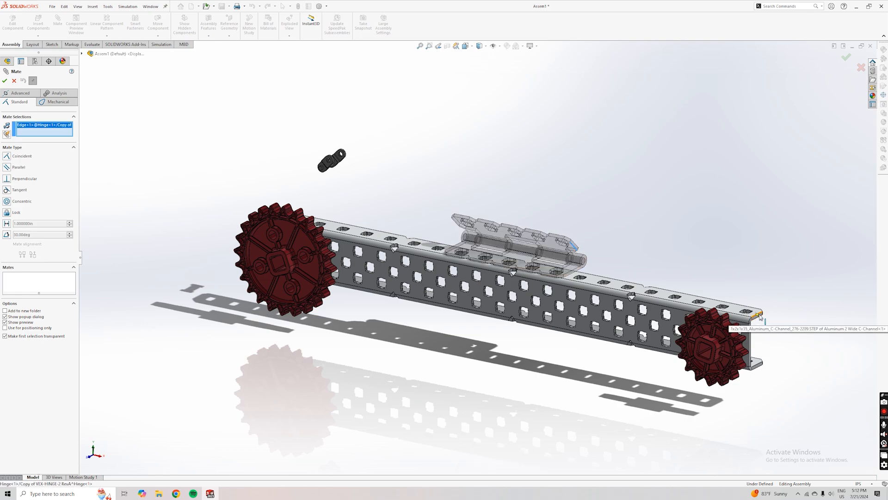
{"action": "left_click", "coordinate": [6, 234]}
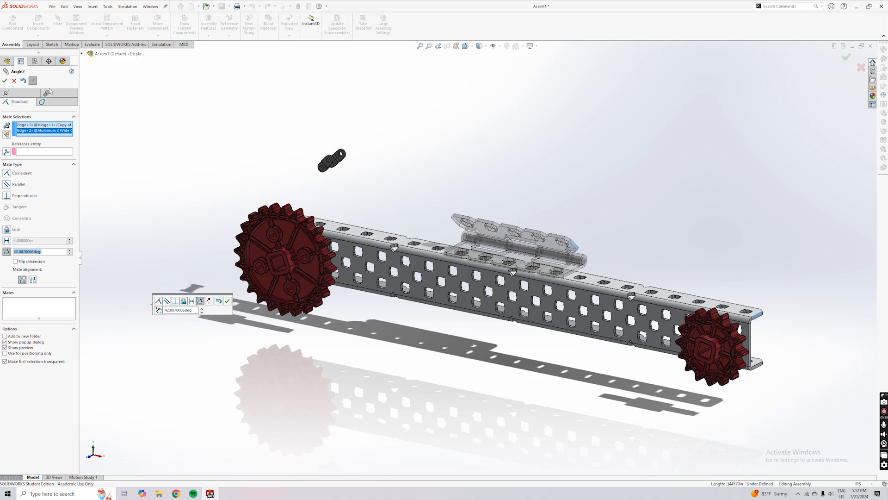
{"action": "left_click", "coordinate": [4, 81]}
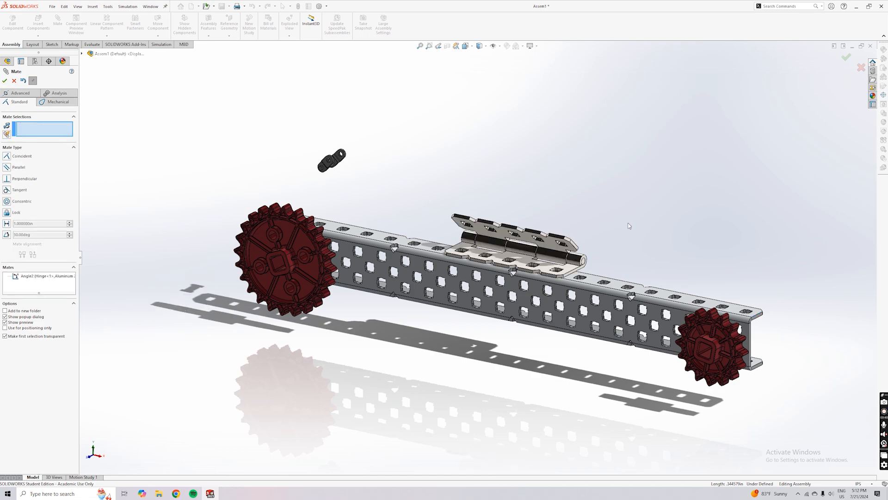
{"action": "left_click", "coordinate": [14, 81]}
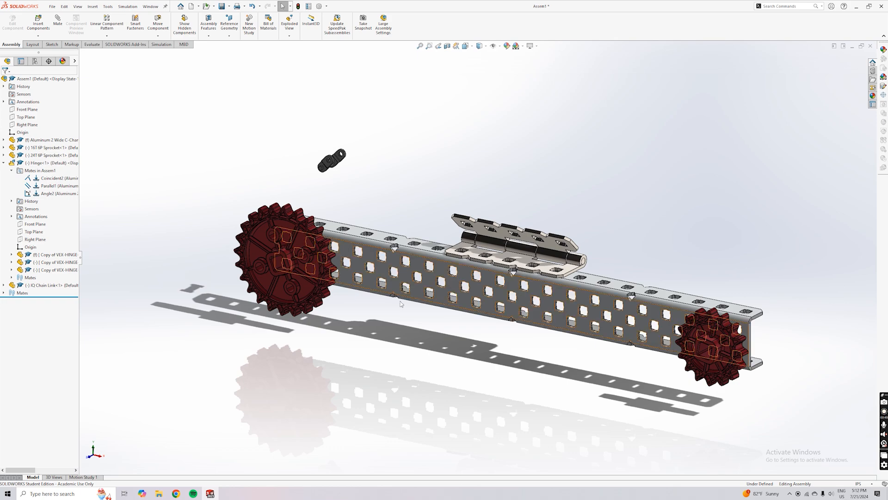
Create a reference plane offset 0.25 in inward from the outer hub face of the 24T sprocket.
{"action": "middle_click_drag", "start_coordinate": [439, 354], "coordinate": [354, 247]}
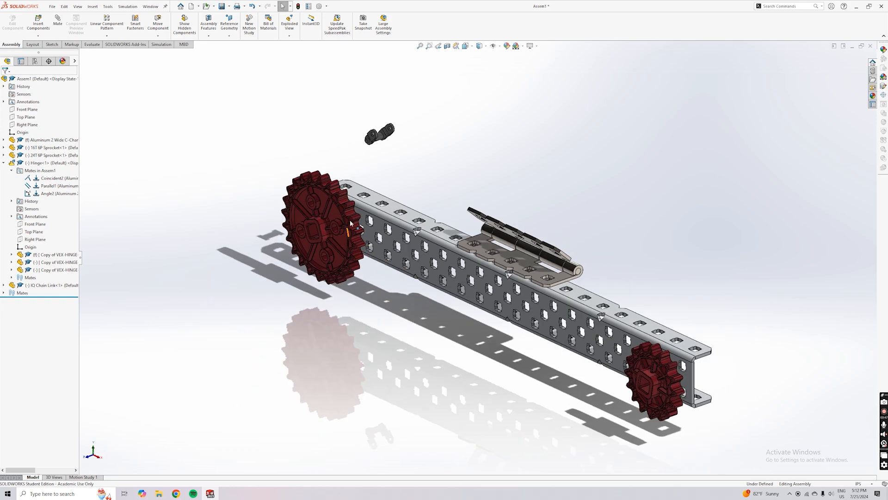
{"action": "left_click", "coordinate": [229, 35]}
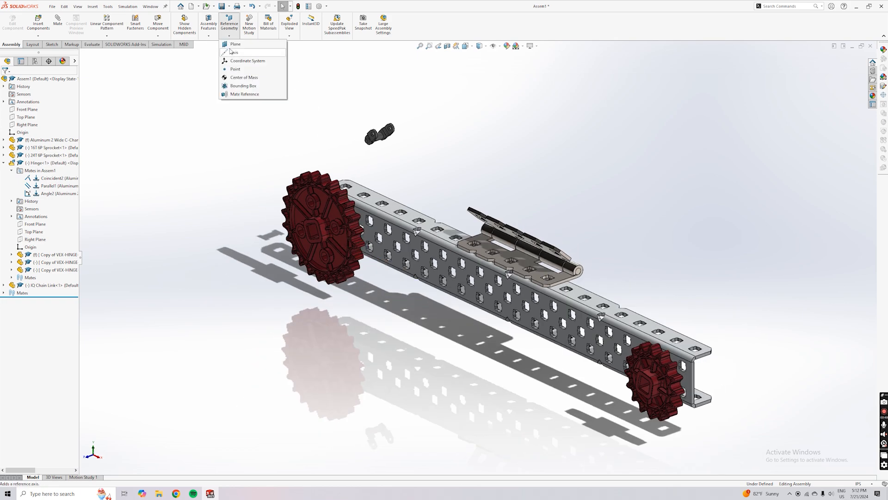
{"action": "left_click", "coordinate": [252, 53]}
{"action": "scroll", "coordinate": [326, 235], "scroll_direction": "down", "scroll_amount": 5}
{"action": "scroll", "coordinate": [325, 235], "scroll_direction": "down", "scroll_amount": 3}
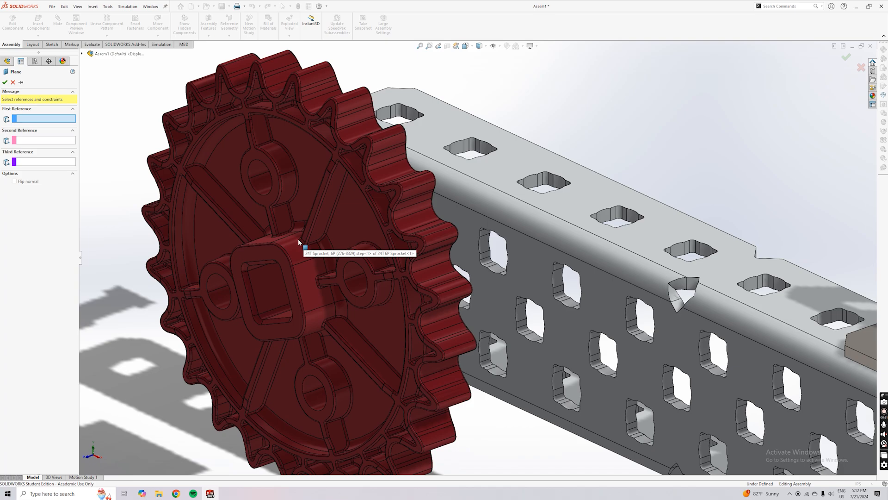
{"action": "left_click", "coordinate": [276, 253]}
{"action": "scroll", "coordinate": [421, 266], "scroll_direction": "up", "scroll_amount": 3}
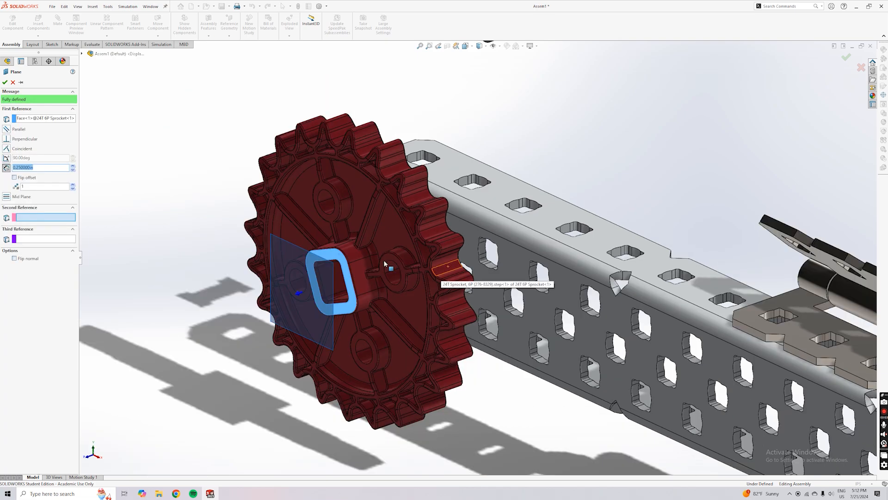
{"action": "middle_click_drag", "start_coordinate": [514, 390], "coordinate": [491, 378]}
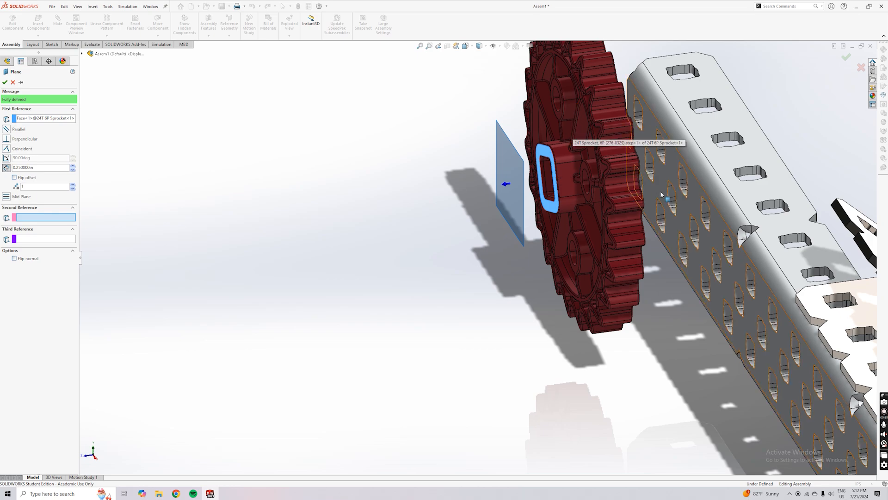
{"action": "left_click", "coordinate": [15, 177]}
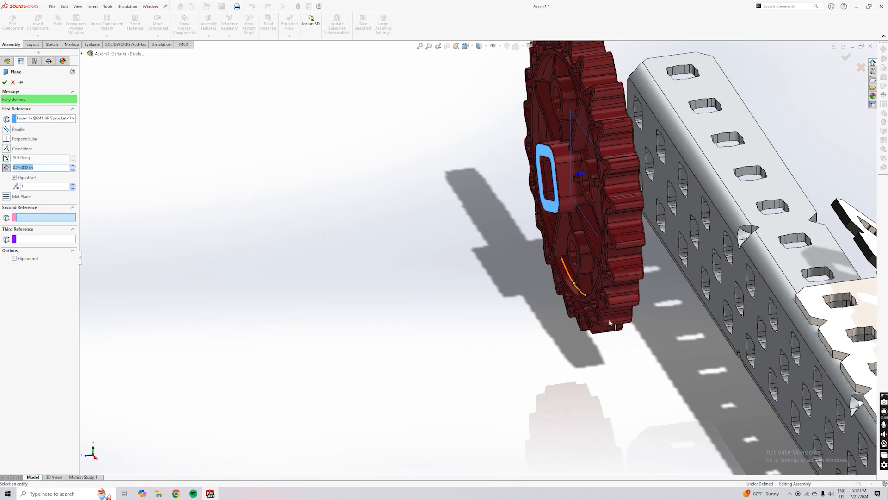
{"action": "middle_click_drag", "start_coordinate": [609, 318], "coordinate": [591, 317]}
{"action": "left_click", "coordinate": [5, 82]}
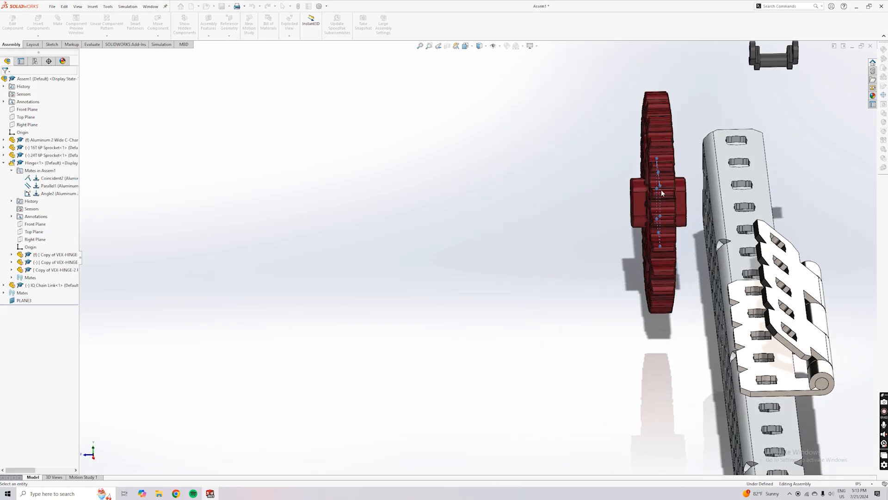
Start a sketch on the new plane and draw a construction line from the 24T sprocket's center to the 16T sprocket's center.
{"action": "left_click", "coordinate": [52, 44]}
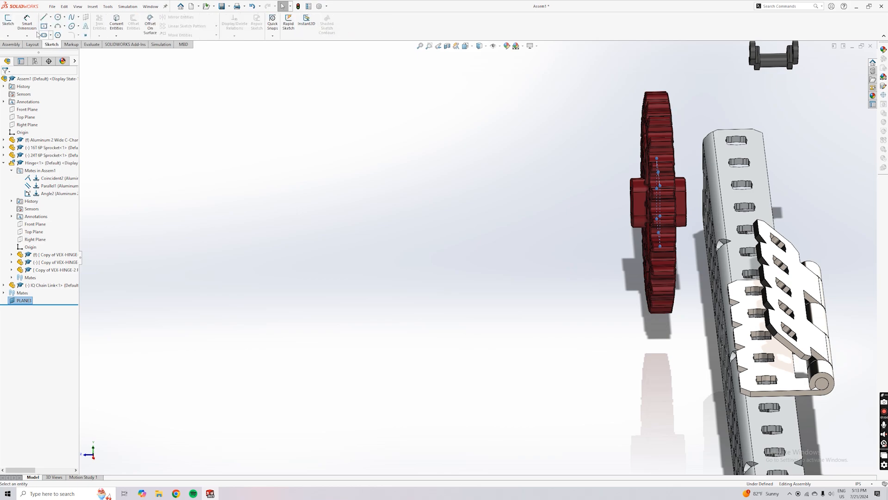
{"action": "left_click", "coordinate": [8, 22]}
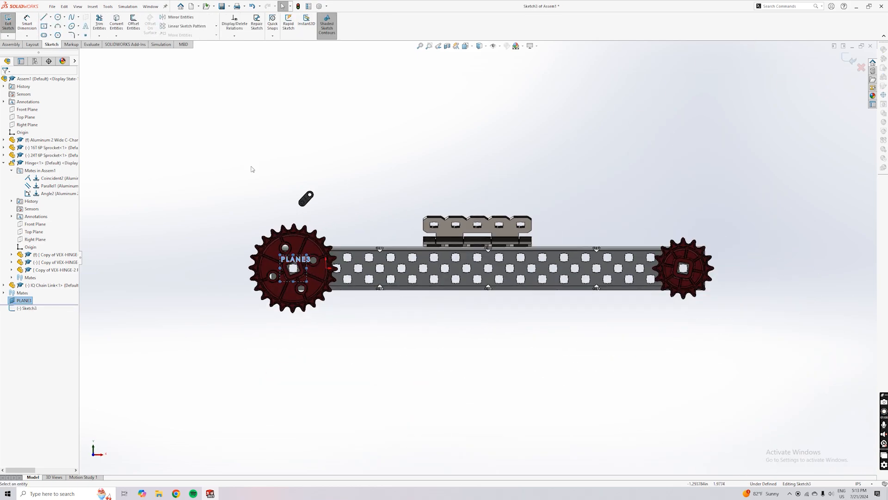
{"action": "left_click", "coordinate": [43, 17]}
{"action": "scroll", "coordinate": [298, 277], "scroll_direction": "down", "scroll_amount": 3}
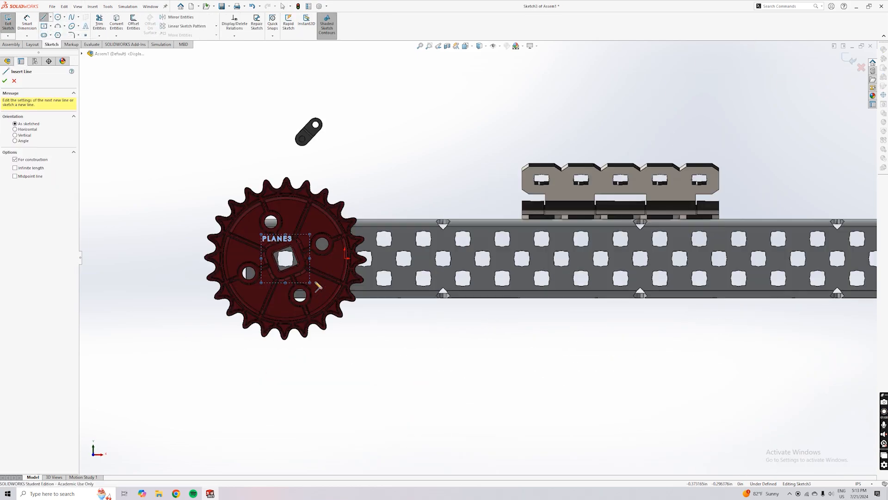
{"action": "left_click", "coordinate": [285, 259]}
{"action": "scroll", "coordinate": [465, 259], "scroll_direction": "up", "scroll_amount": 4}
{"action": "scroll", "coordinate": [707, 258], "scroll_direction": "down", "scroll_amount": 4}
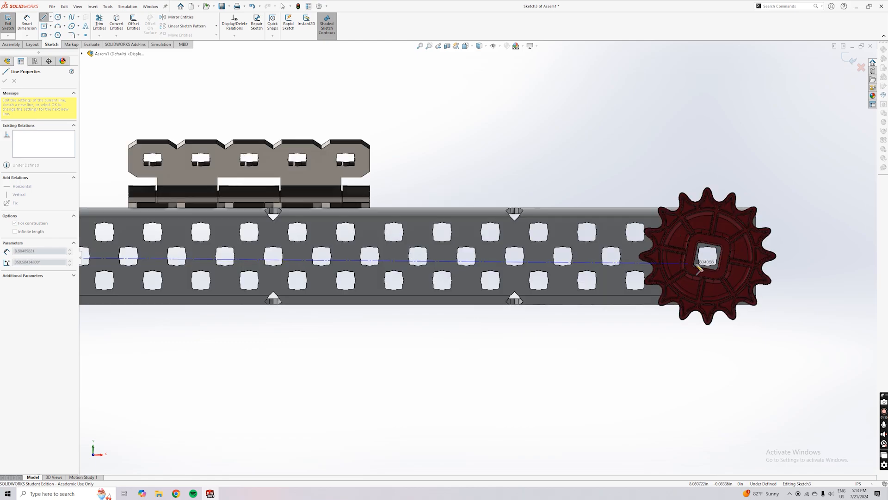
{"action": "left_click", "coordinate": [708, 256]}
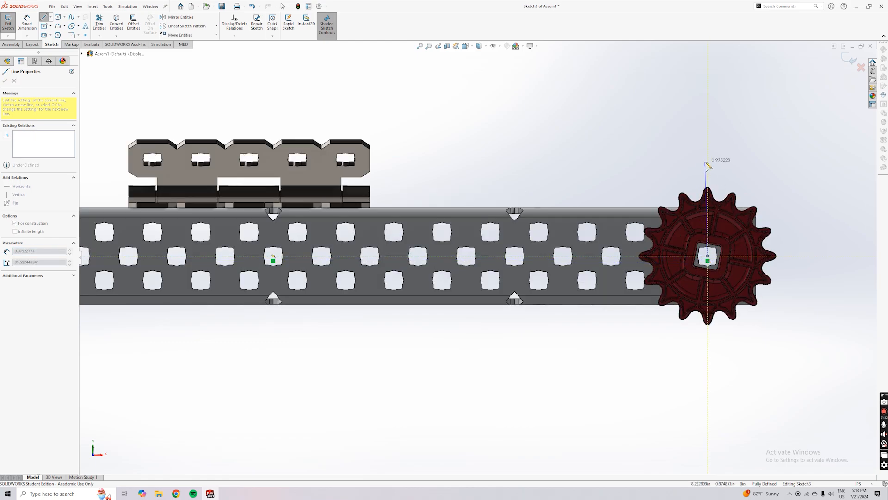
Sketch a vertical construction line about 0.95 in upward from the 16T sprocket's center, and undo the stray segments after it.
{"action": "left_click", "coordinate": [707, 164]}
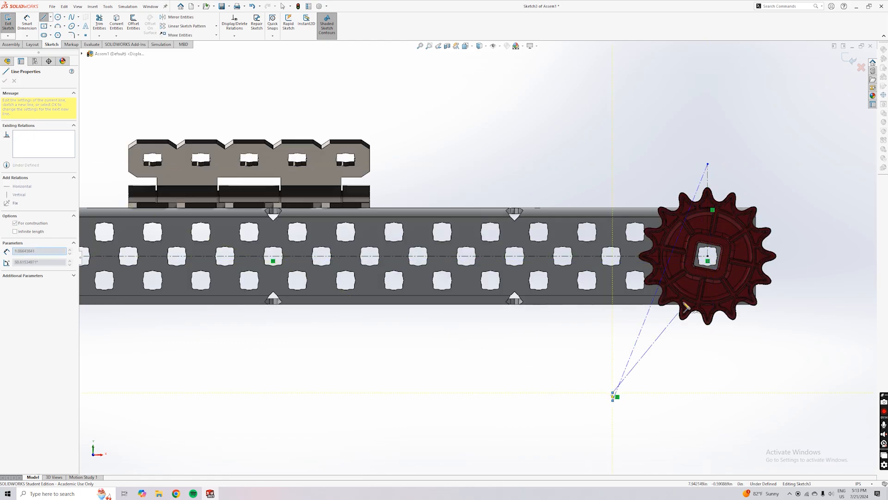
{"action": "left_click", "coordinate": [613, 393]}
{"action": "key", "text": "ctrl+z"}
{"action": "key", "text": "ctrl+z"}
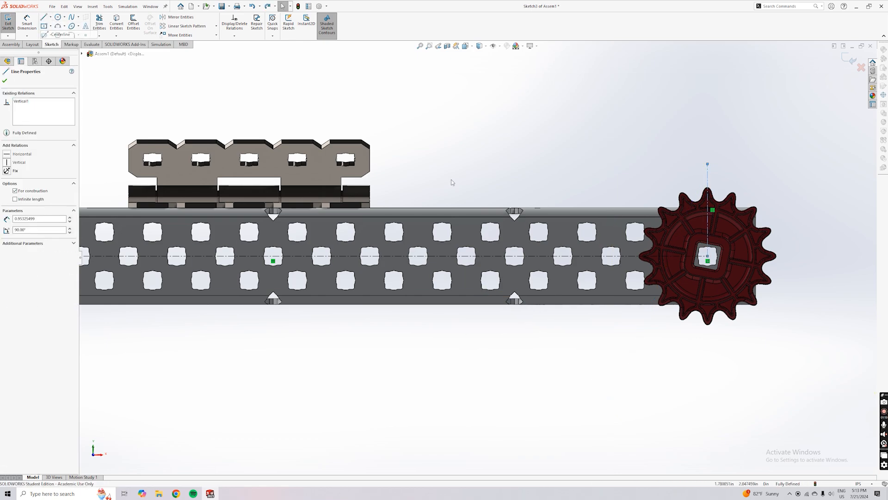
Sketch a vertical construction line about 1.09 in downward from the 16T sprocket's center.
{"action": "left_click", "coordinate": [44, 17]}
{"action": "left_click", "coordinate": [708, 255]}
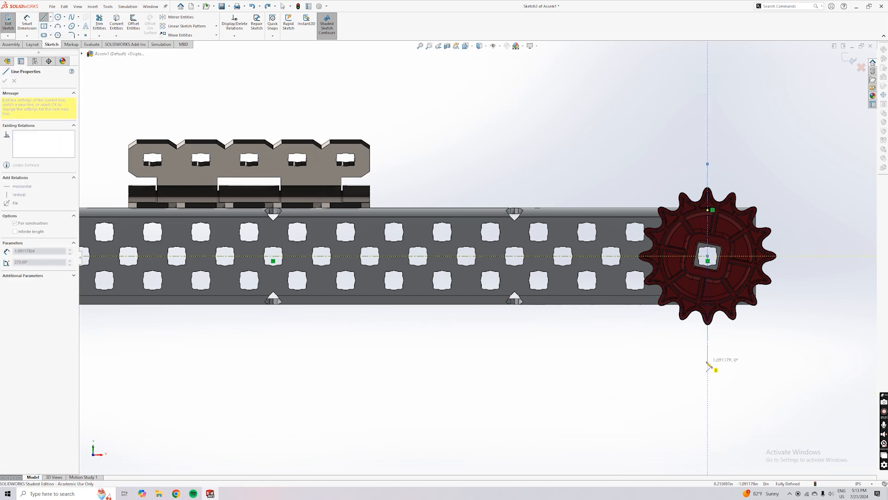
{"action": "left_click", "coordinate": [707, 360]}
{"action": "scroll", "coordinate": [698, 359], "scroll_direction": "up", "scroll_amount": 4}
{"action": "scroll", "coordinate": [248, 319], "scroll_direction": "down", "scroll_amount": 3}
{"action": "key", "text": "ctrl+z"}
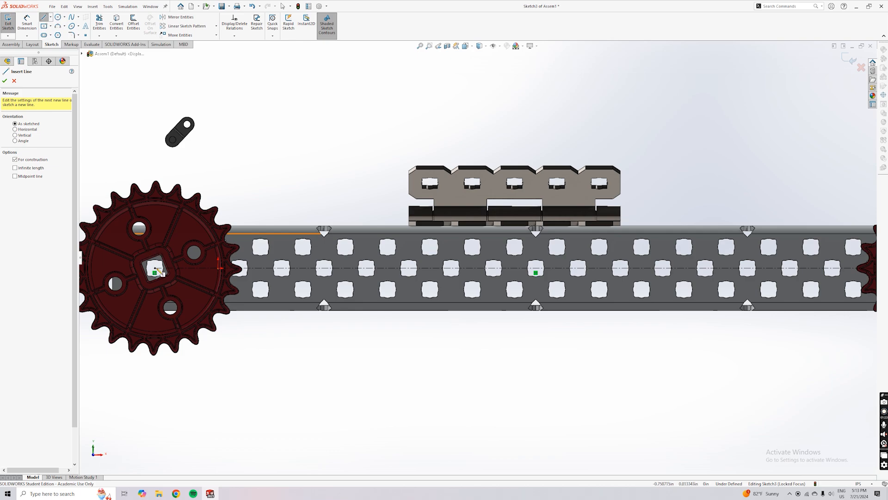
Sketch two vertical construction lines from the 24T sprocket's center, one downward and one upward, each about 1.5 in long.
{"action": "left_click", "coordinate": [155, 269]}
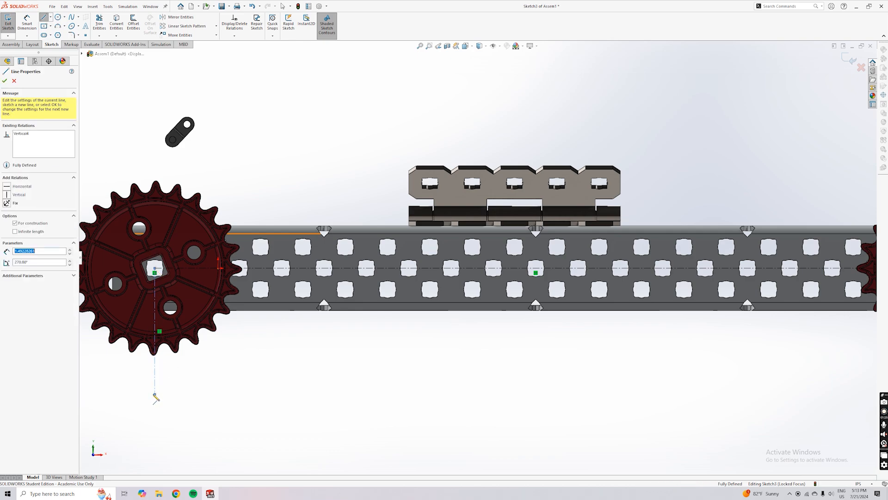
{"action": "left_click", "coordinate": [155, 394]}
{"action": "key", "text": "Escape"}
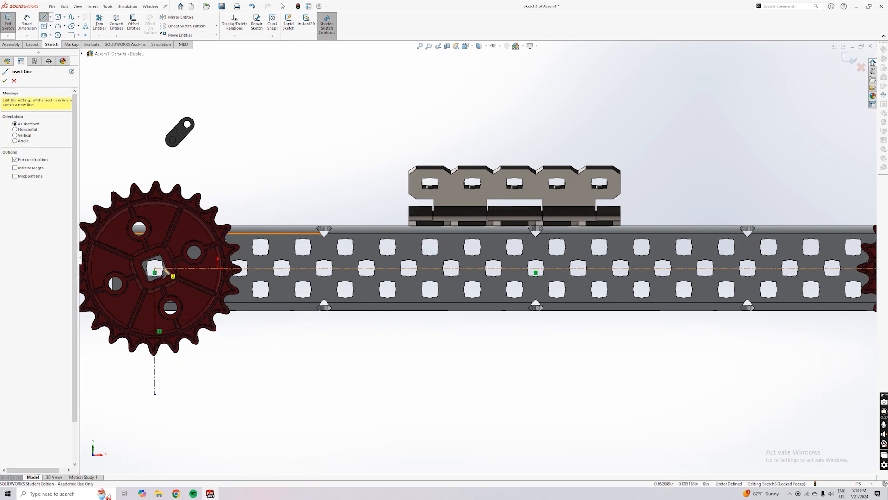
{"action": "left_click", "coordinate": [155, 269]}
{"action": "left_click", "coordinate": [154, 138]}
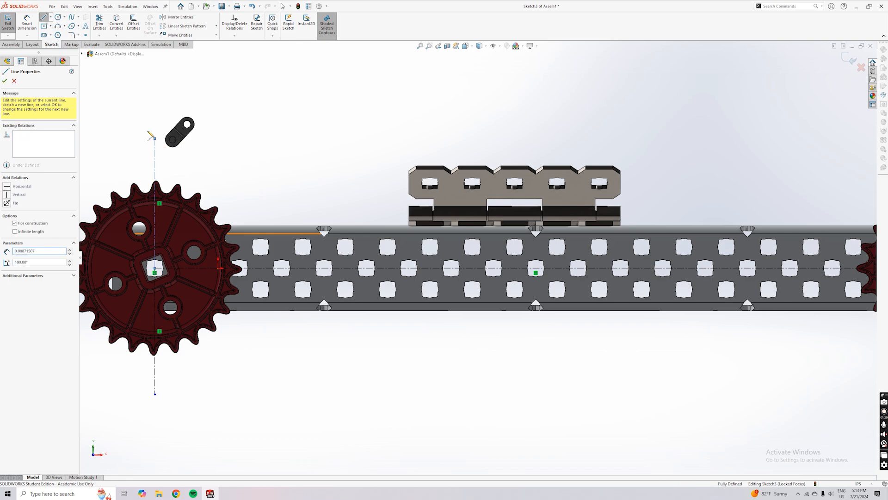
{"action": "left_click", "coordinate": [45, 17]}
{"action": "scroll", "coordinate": [163, 194], "scroll_direction": "down", "scroll_amount": 6}
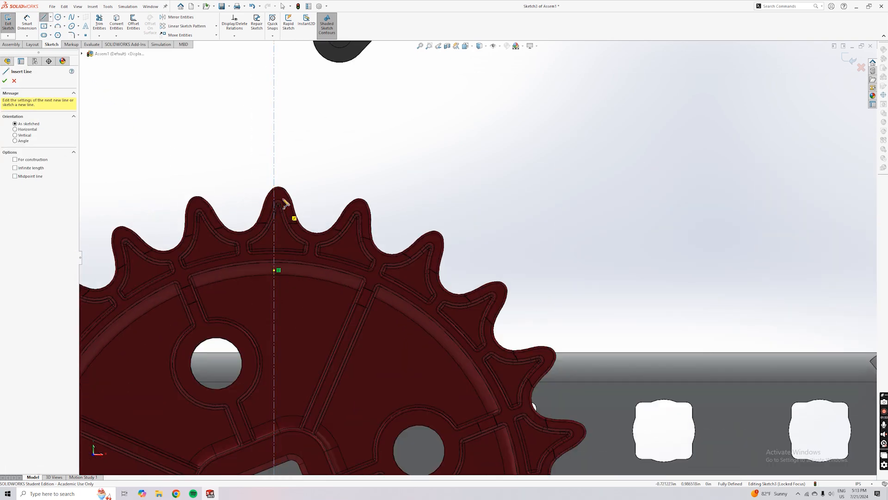
{"action": "scroll", "coordinate": [291, 206], "scroll_direction": "up", "scroll_amount": 6}
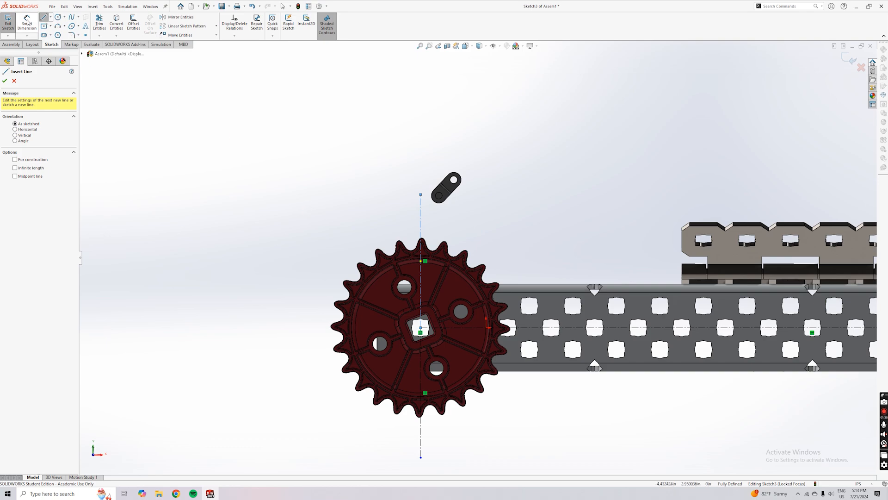
Dimension the upper vertical construction line of the 24T sprocket to 0.97 in and check its endpoint against the tooth tip.
{"action": "left_click", "coordinate": [27, 21]}
{"action": "left_click", "coordinate": [420, 227]}
{"action": "left_click", "coordinate": [307, 261]}
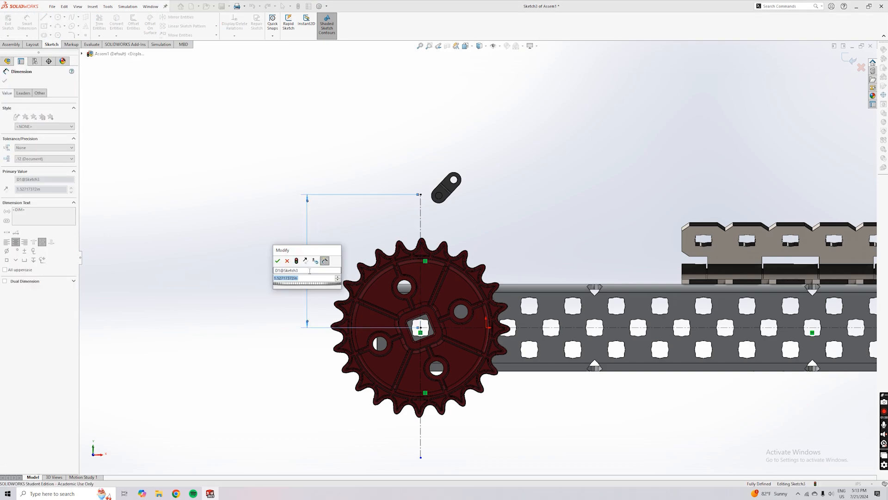
{"action": "type", "text": "0.97"}
{"action": "key", "text": "Return"}
{"action": "scroll", "coordinate": [400, 273], "scroll_direction": "down", "scroll_amount": 1}
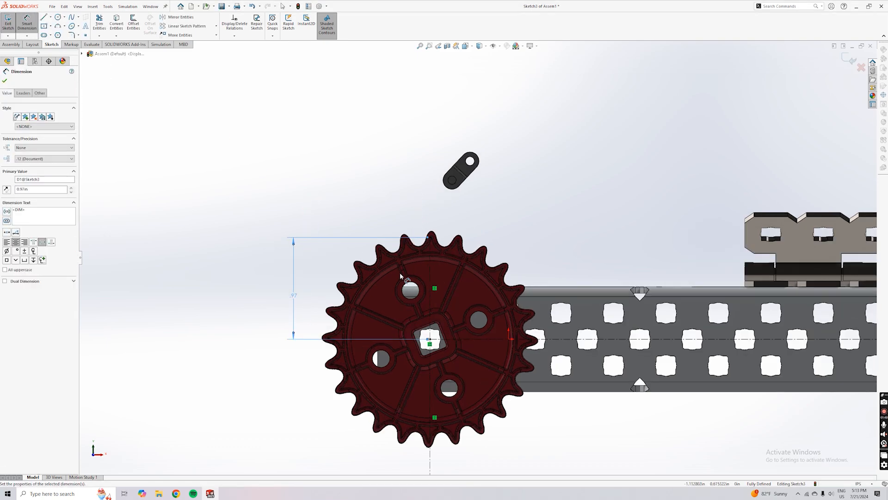
{"action": "scroll", "coordinate": [400, 273], "scroll_direction": "down", "scroll_amount": 5}
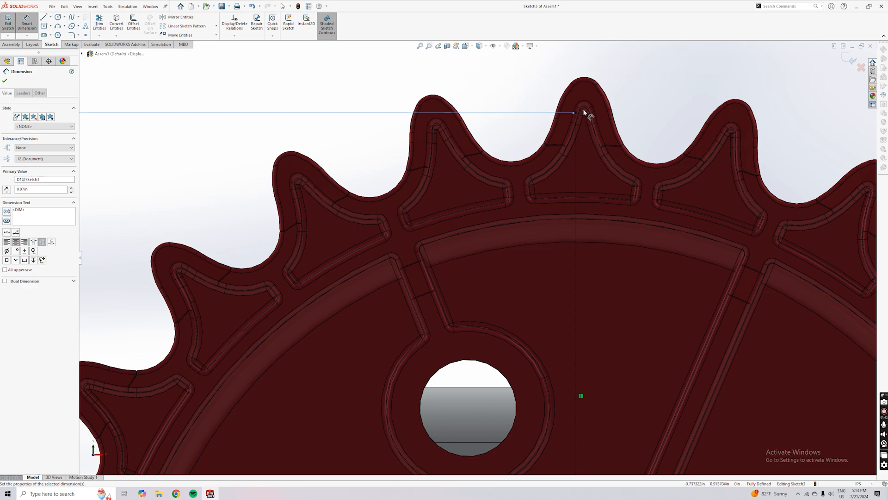
{"action": "scroll", "coordinate": [590, 353], "scroll_direction": "up", "scroll_amount": 6}
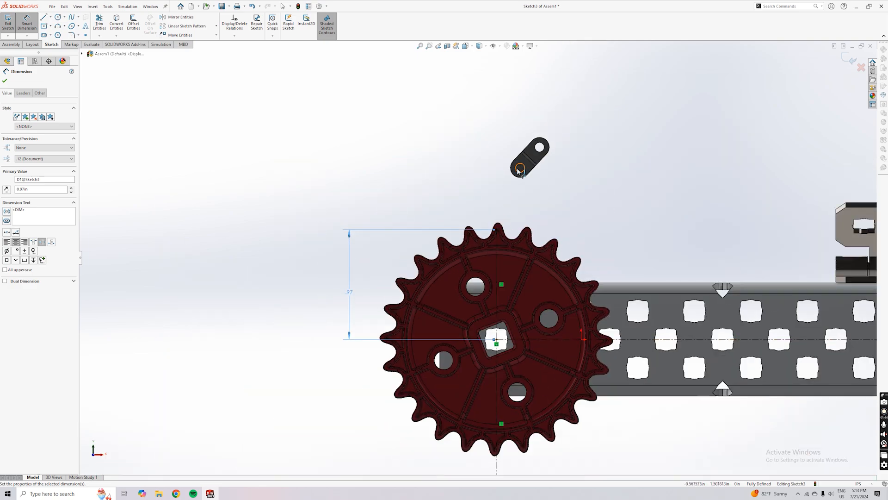
Dimension the upper vertical construction line of the 16T sprocket to 0.64 in.
{"action": "scroll", "coordinate": [479, 261], "scroll_direction": "up", "scroll_amount": 2}
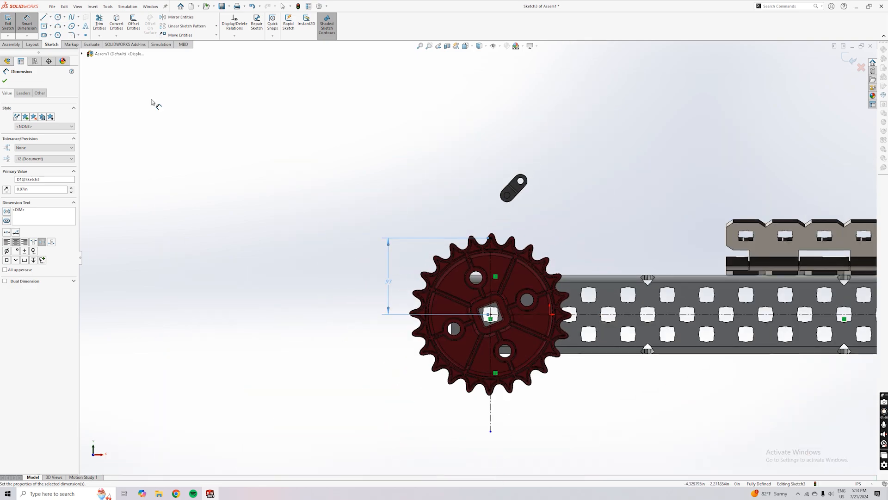
{"action": "scroll", "coordinate": [477, 273], "scroll_direction": "up", "scroll_amount": 3}
{"action": "scroll", "coordinate": [816, 237], "scroll_direction": "down", "scroll_amount": 1}
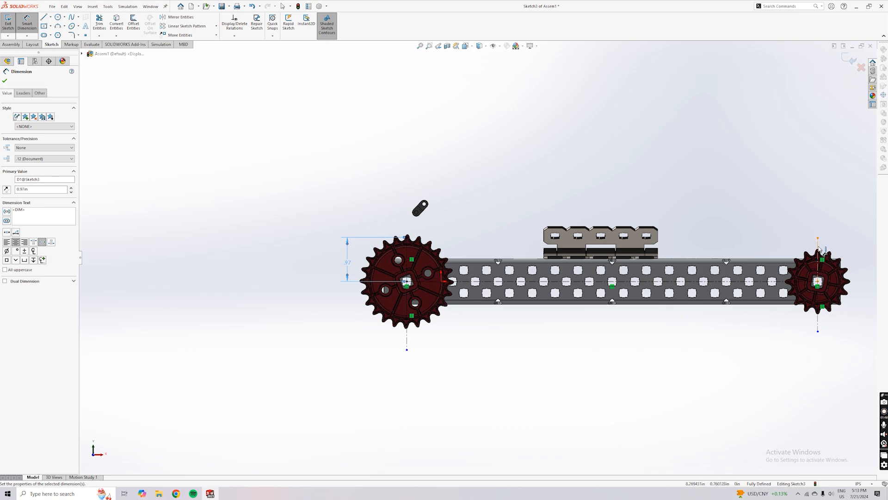
{"action": "left_click", "coordinate": [819, 248]}
{"action": "left_click", "coordinate": [872, 261]}
{"action": "type", "text": ".6"}
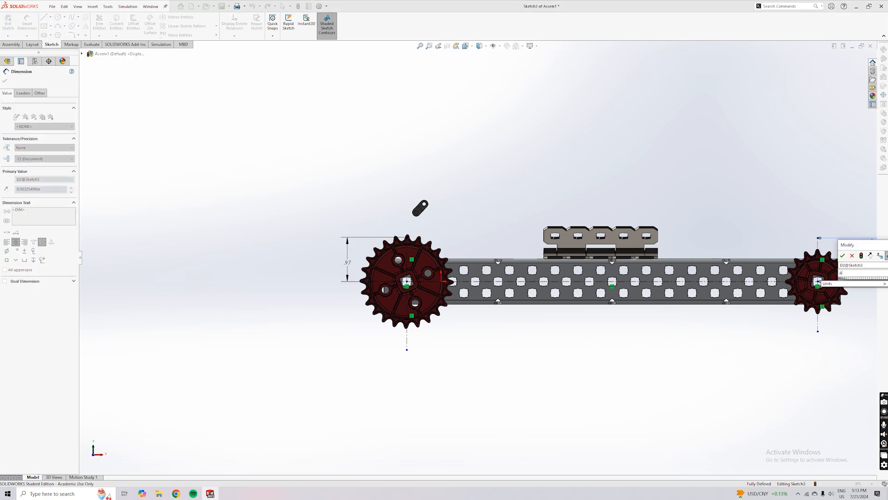
{"action": "type", "text": "4"}
{"action": "key", "text": "Return"}
{"action": "key", "text": "Escape"}
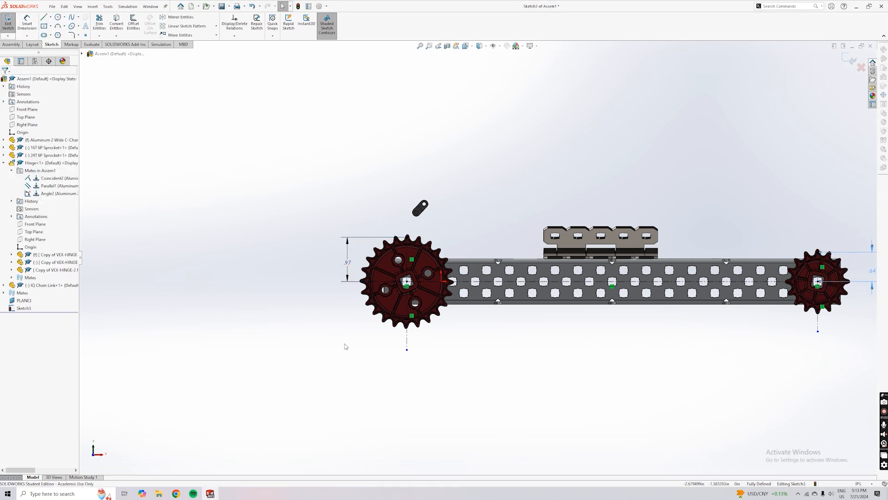
Make the 24T sprocket's upper and lower vertical construction lines equal in length.
{"action": "left_click", "coordinate": [406, 263]}
{"action": "left_click", "coordinate": [407, 342], "text": "ctrl"}
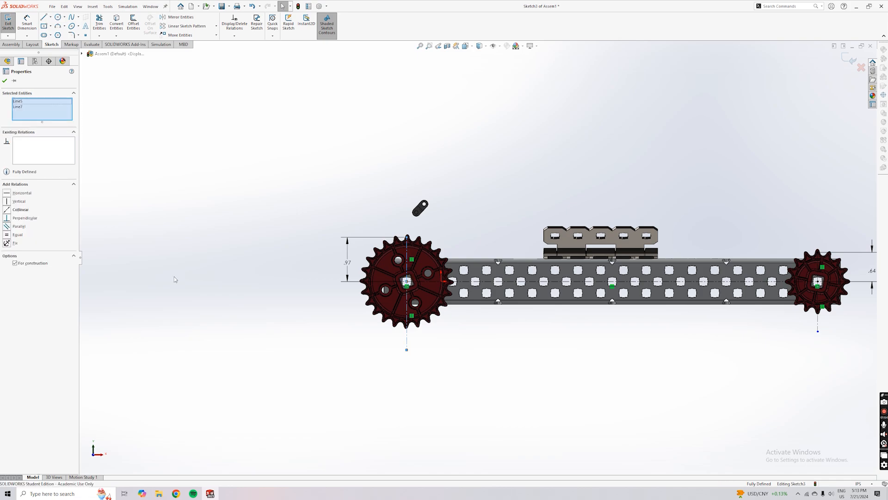
{"action": "left_click", "coordinate": [8, 235]}
{"action": "left_click", "coordinate": [98, 280]}
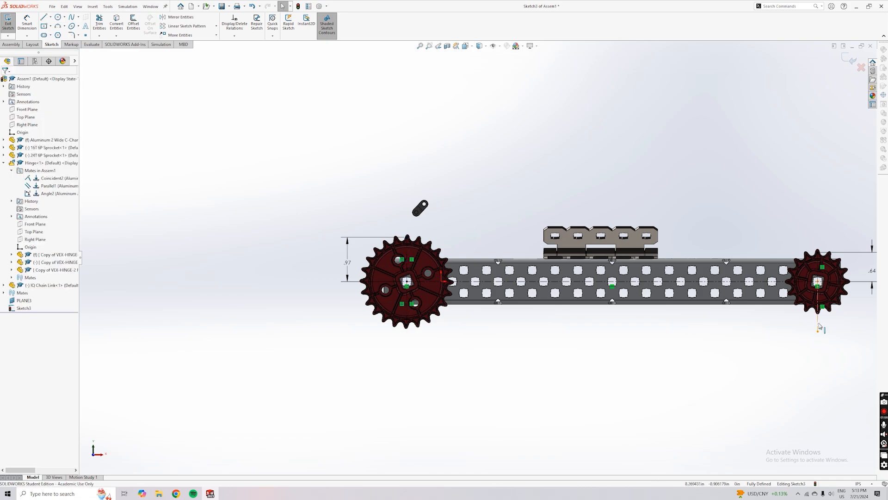
Make the 16T sprocket's upper and lower vertical construction lines equal in length.
{"action": "left_click", "coordinate": [818, 322]}
{"action": "left_click", "coordinate": [817, 276], "text": "ctrl"}
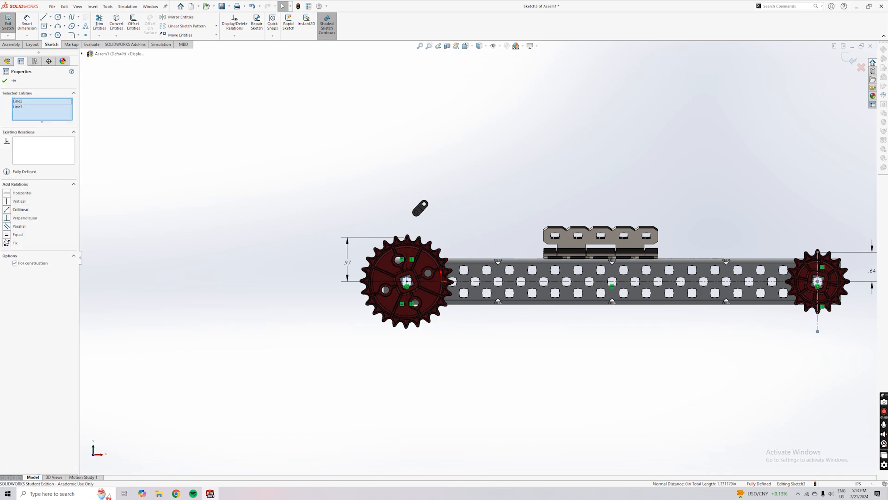
{"action": "left_click", "coordinate": [6, 234]}
{"action": "left_click", "coordinate": [307, 357]}
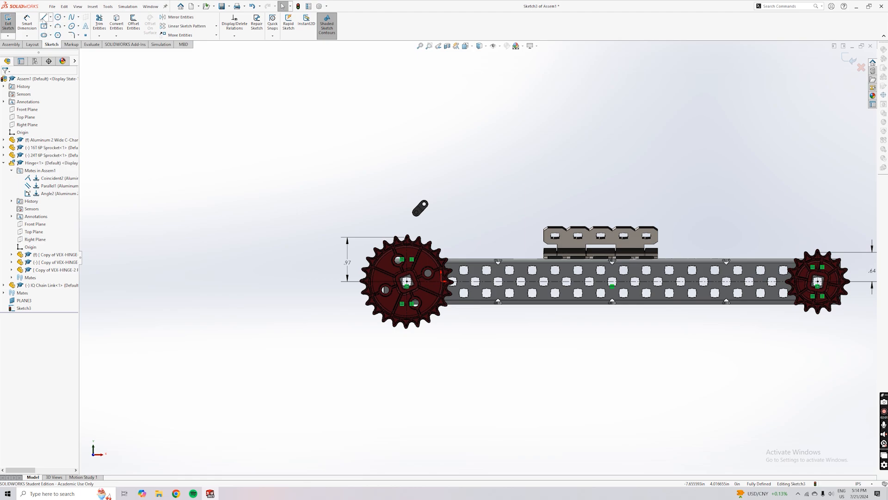
Sketch a line between the sprockets' upper construction endpoints, continuing with an arc around the 16T sprocket to its lower endpoint.
{"action": "left_click", "coordinate": [44, 19]}
{"action": "left_click", "coordinate": [407, 238]}
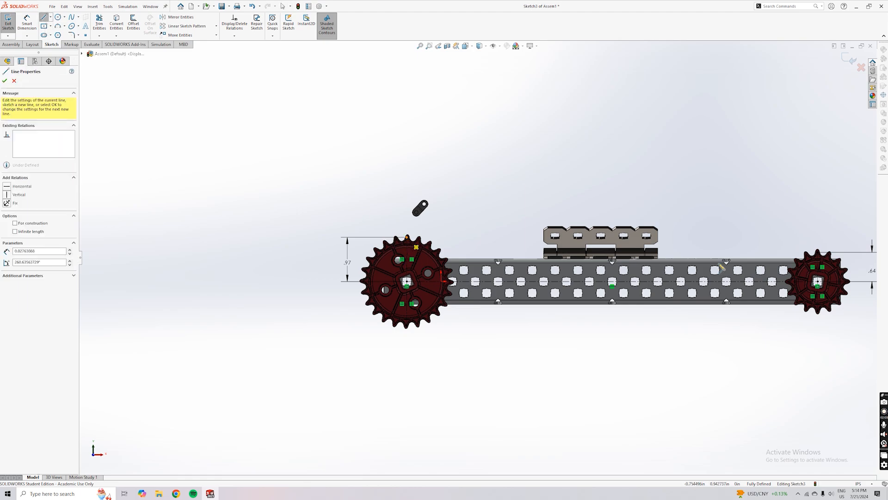
{"action": "left_click", "coordinate": [818, 251]}
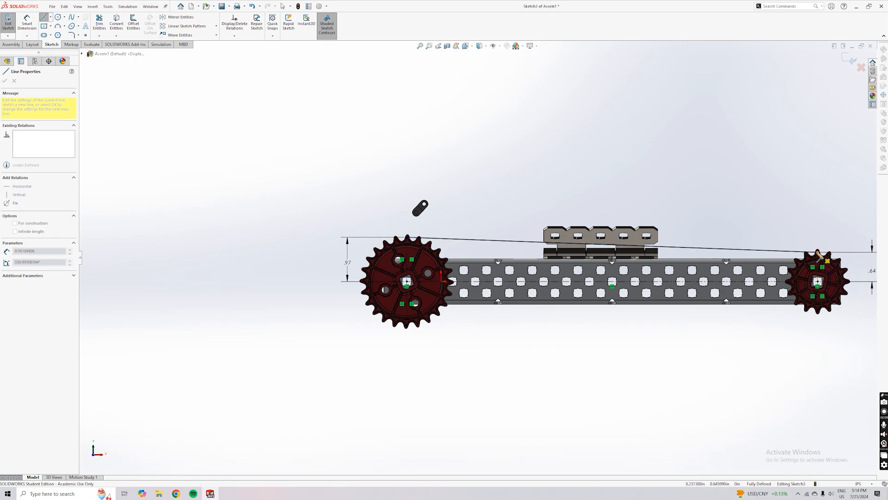
{"action": "left_click", "coordinate": [819, 312]}
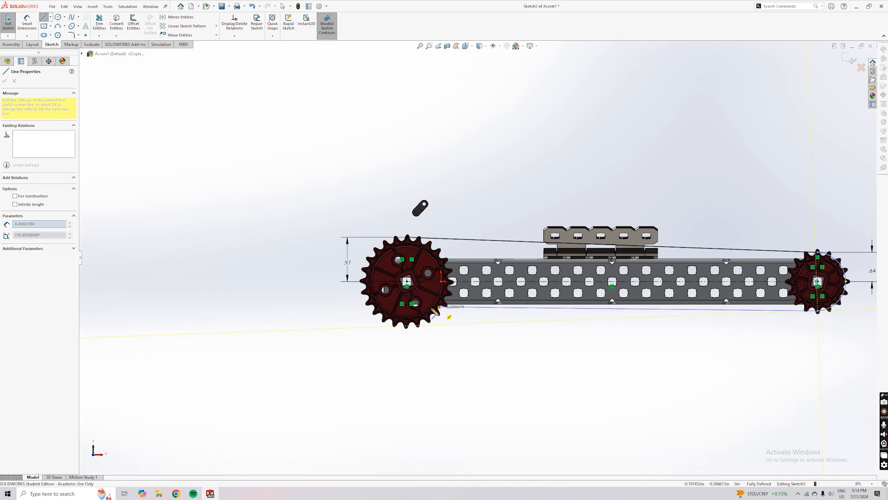
Close the chain path with a line to the 24T sprocket's lower endpoint and an arc around it, and exit the sketch.
{"action": "scroll", "coordinate": [413, 327], "scroll_direction": "down", "scroll_amount": 10}
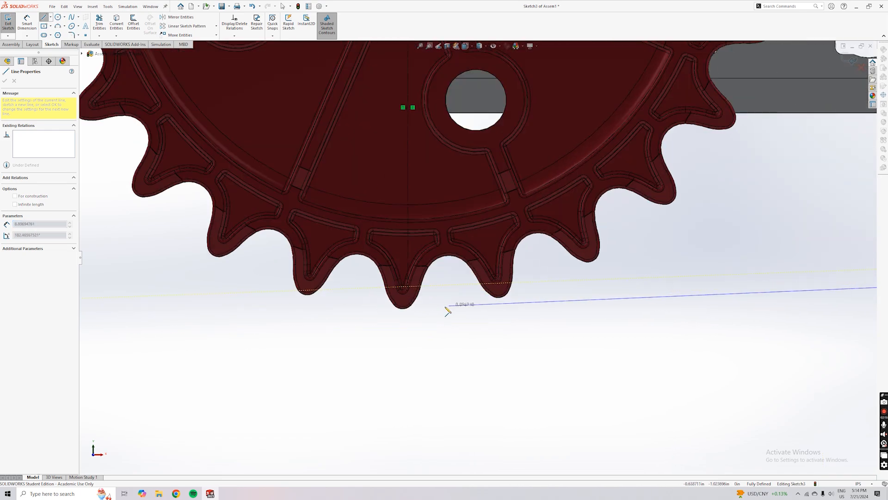
{"action": "left_click", "coordinate": [408, 287]}
{"action": "scroll", "coordinate": [408, 289], "scroll_direction": "up", "scroll_amount": 5}
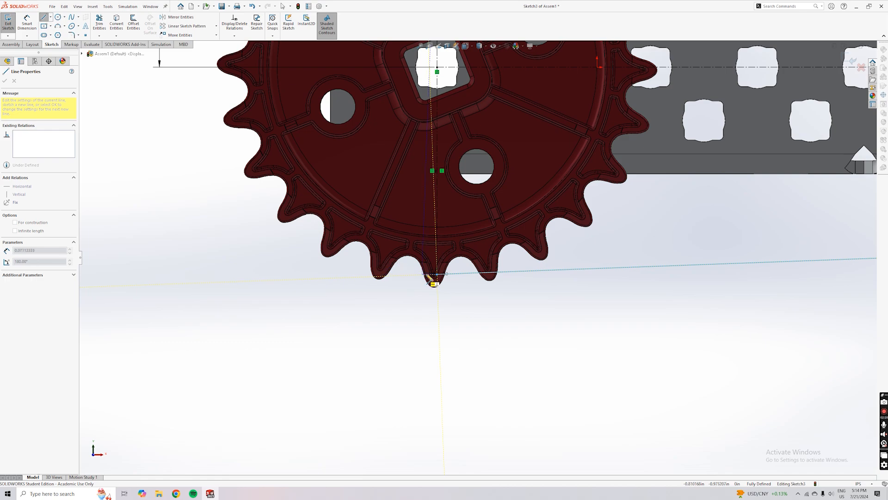
{"action": "scroll", "coordinate": [388, 174], "scroll_direction": "up", "scroll_amount": 6}
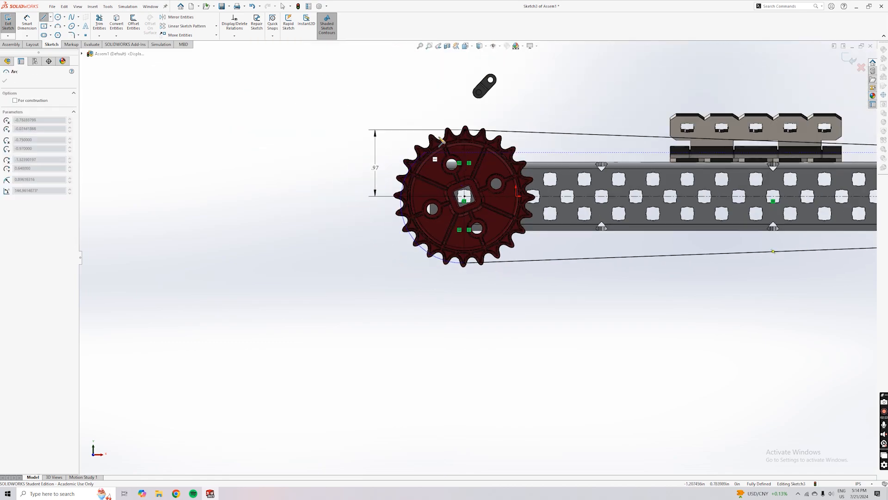
{"action": "scroll", "coordinate": [441, 132], "scroll_direction": "down", "scroll_amount": 3}
{"action": "scroll", "coordinate": [464, 160], "scroll_direction": "down", "scroll_amount": 1}
{"action": "left_click", "coordinate": [488, 146]}
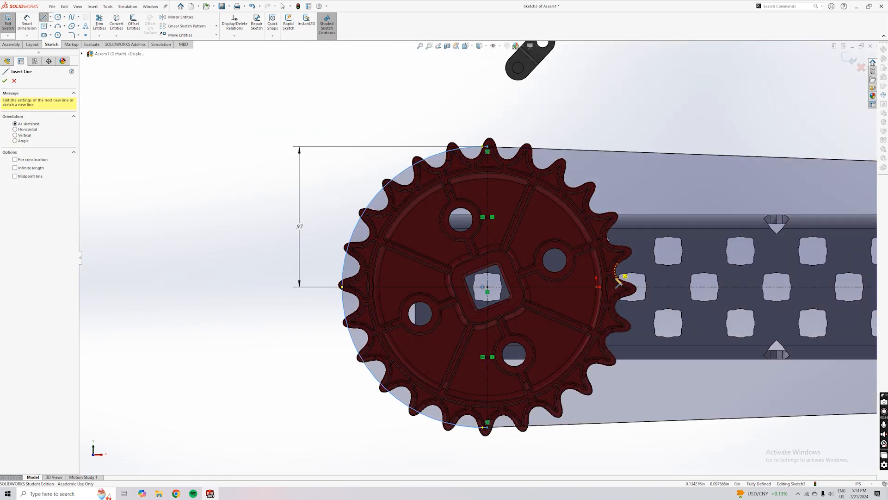
{"action": "scroll", "coordinate": [668, 325], "scroll_direction": "up", "scroll_amount": 3}
{"action": "scroll", "coordinate": [479, 262], "scroll_direction": "up", "scroll_amount": 3}
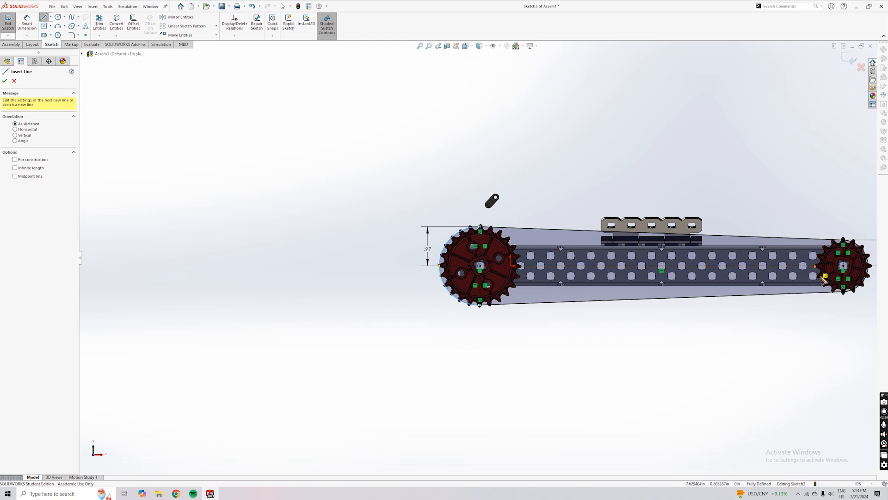
{"action": "left_click", "coordinate": [5, 80]}
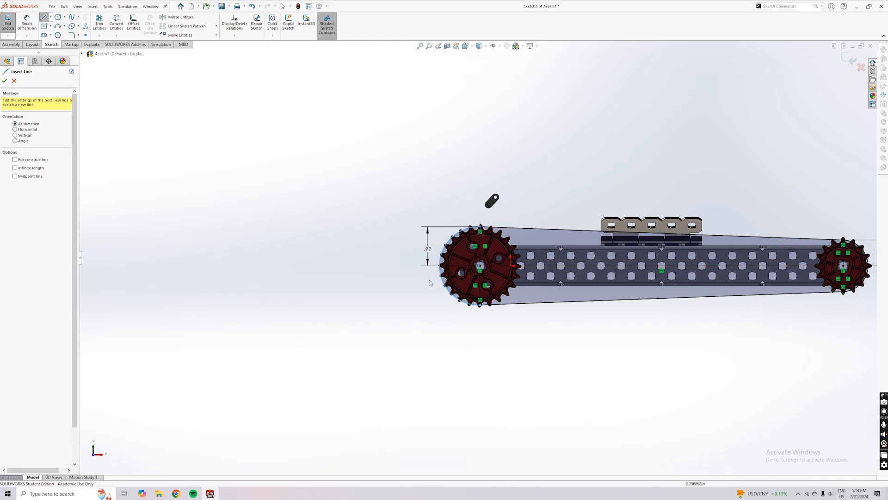
{"action": "left_click", "coordinate": [8, 21]}
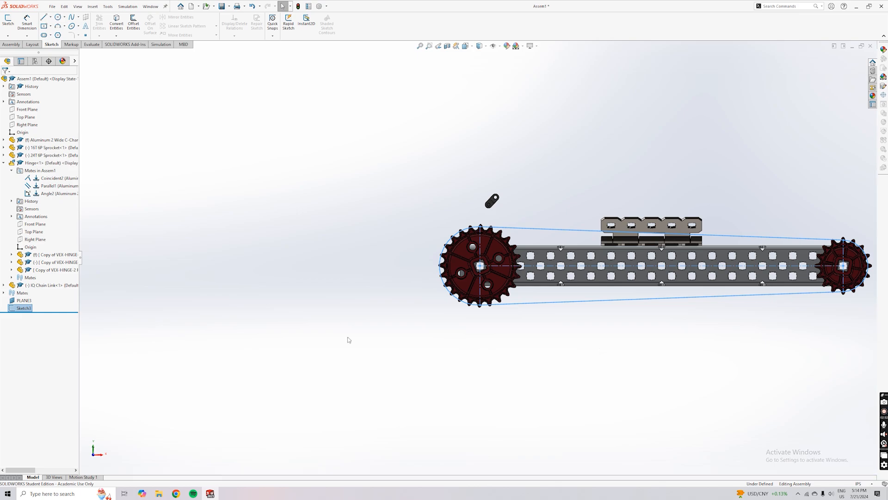
Start a chain component pattern along the sketched path with Fill Path enabled and the Distance Linkage pitch method.
{"action": "left_click", "coordinate": [8, 45]}
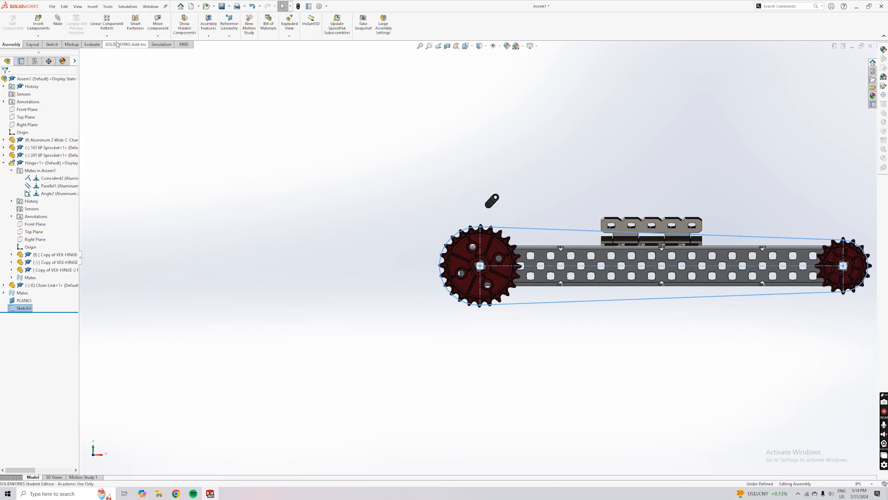
{"action": "left_click", "coordinate": [107, 35]}
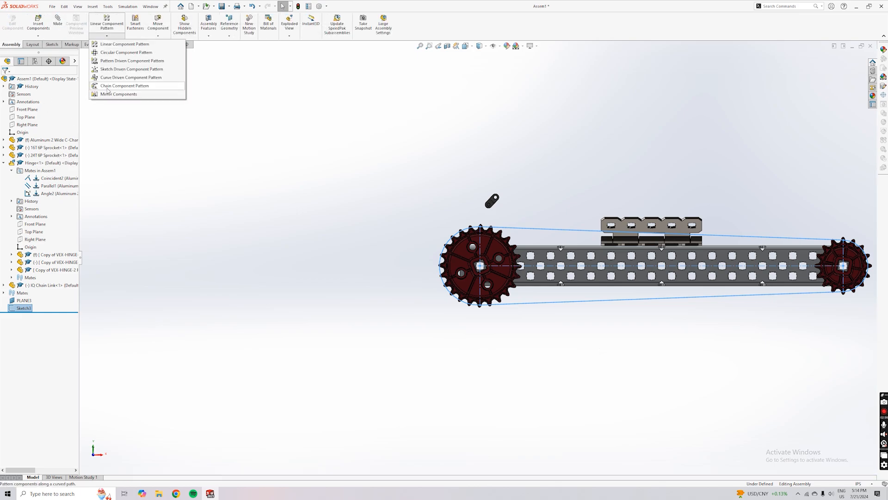
{"action": "left_click", "coordinate": [124, 86]}
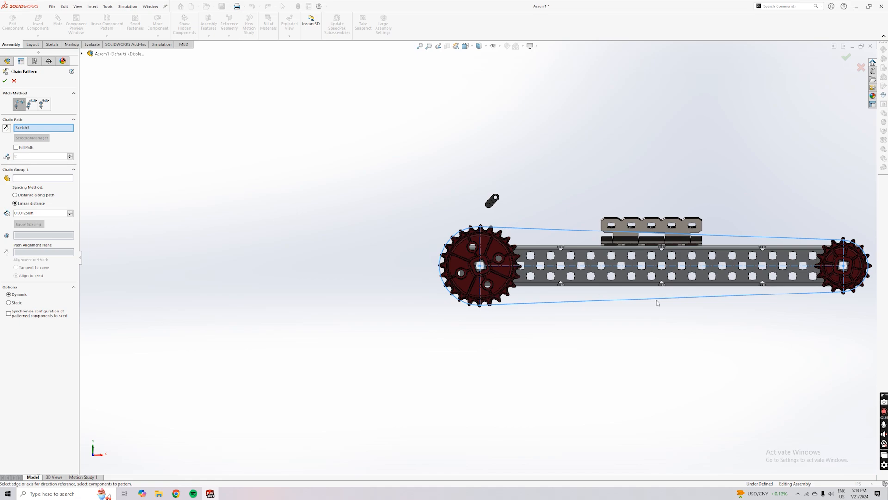
{"action": "scroll", "coordinate": [821, 271], "scroll_direction": "up", "scroll_amount": 1}
{"action": "scroll", "coordinate": [822, 285], "scroll_direction": "up", "scroll_amount": 1}
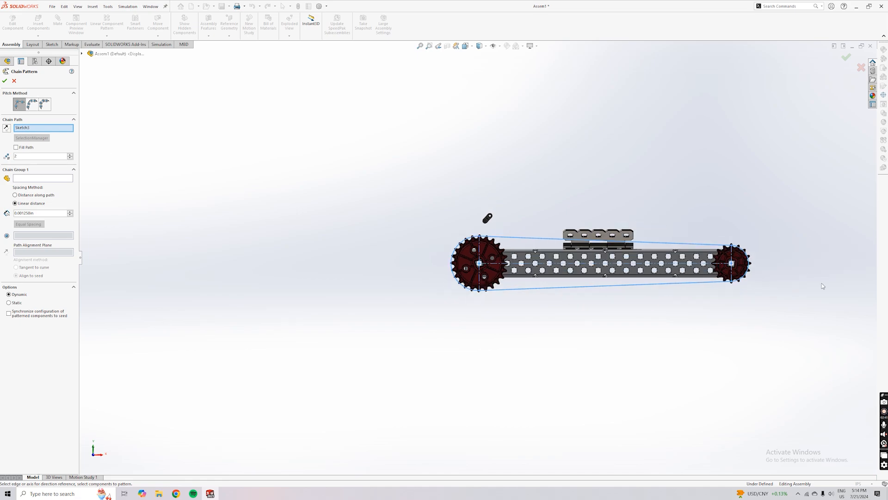
{"action": "scroll", "coordinate": [572, 238], "scroll_direction": "down", "scroll_amount": 1}
{"action": "left_click", "coordinate": [82, 54]}
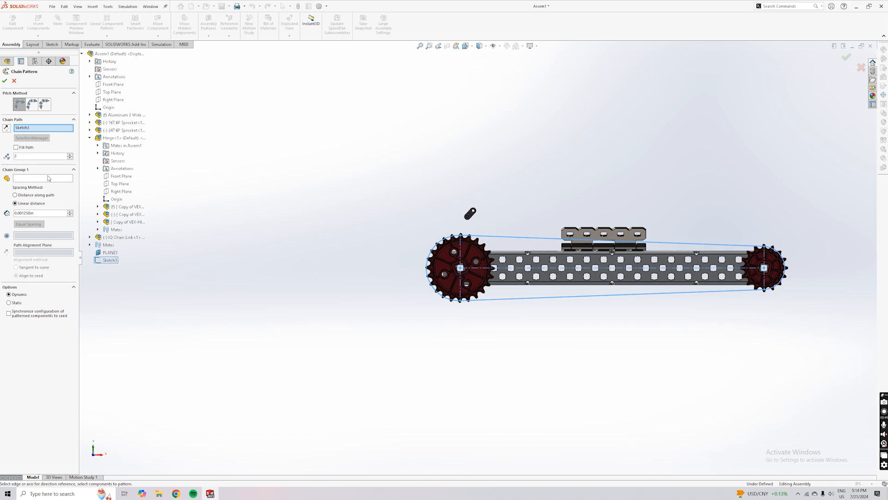
{"action": "left_click", "coordinate": [16, 147]}
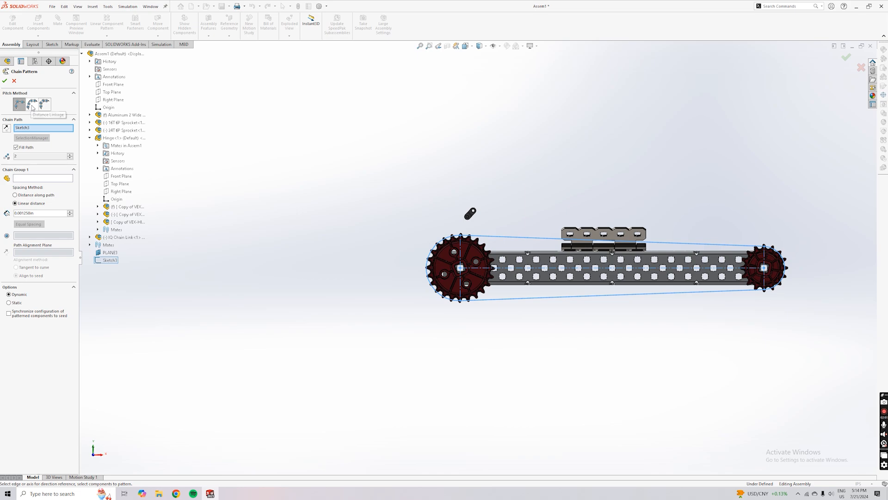
{"action": "left_click", "coordinate": [32, 106]}
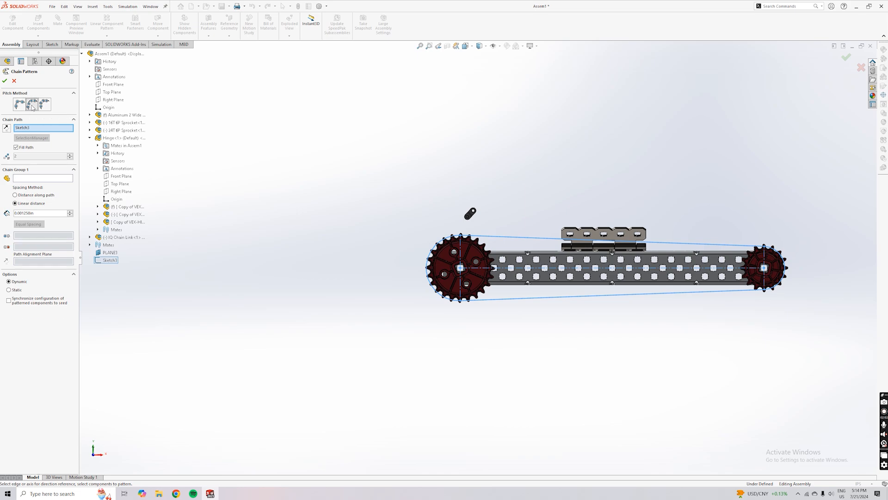
Choose the IQ Chain Link as the component to pattern, with its hole face and pin face as the two path links.
{"action": "left_click", "coordinate": [34, 181]}
{"action": "scroll", "coordinate": [509, 232], "scroll_direction": "down", "scroll_amount": 5}
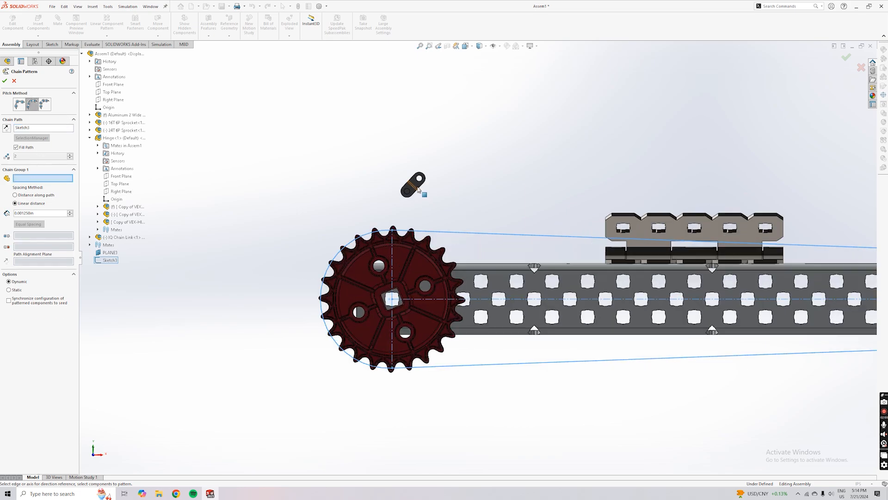
{"action": "left_click", "coordinate": [418, 189]}
{"action": "middle_click_drag", "start_coordinate": [171, 245], "coordinate": [192, 276]}
{"action": "middle_click_drag", "start_coordinate": [410, 230], "coordinate": [401, 227]}
{"action": "scroll", "coordinate": [396, 180], "scroll_direction": "down", "scroll_amount": 3}
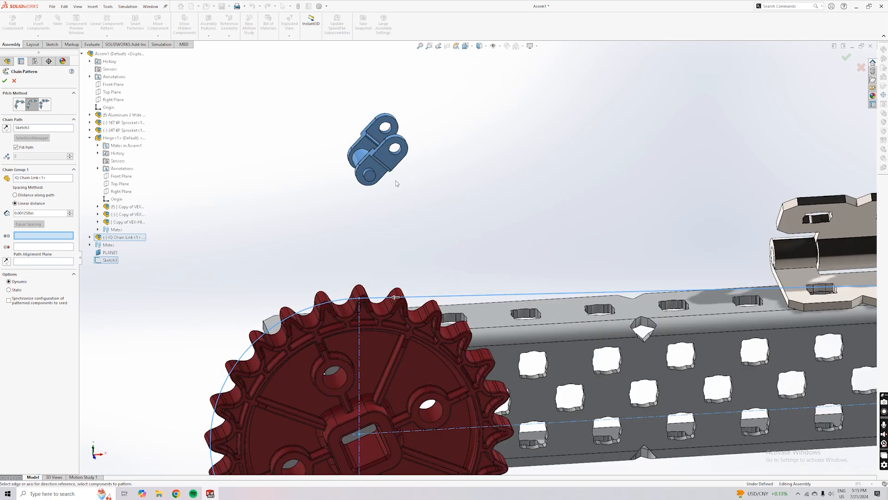
{"action": "scroll", "coordinate": [391, 177], "scroll_direction": "down", "scroll_amount": 1}
{"action": "scroll", "coordinate": [391, 177], "scroll_direction": "down", "scroll_amount": 2}
{"action": "left_click", "coordinate": [434, 147]}
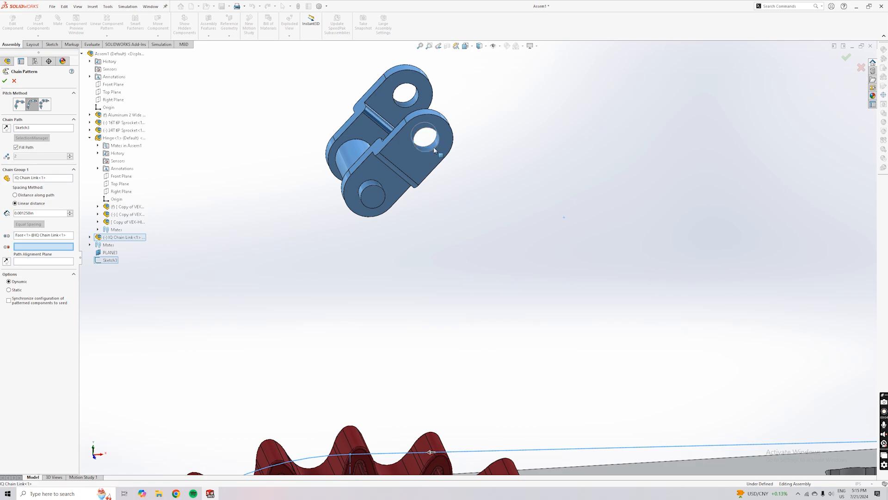
{"action": "left_click", "coordinate": [370, 194]}
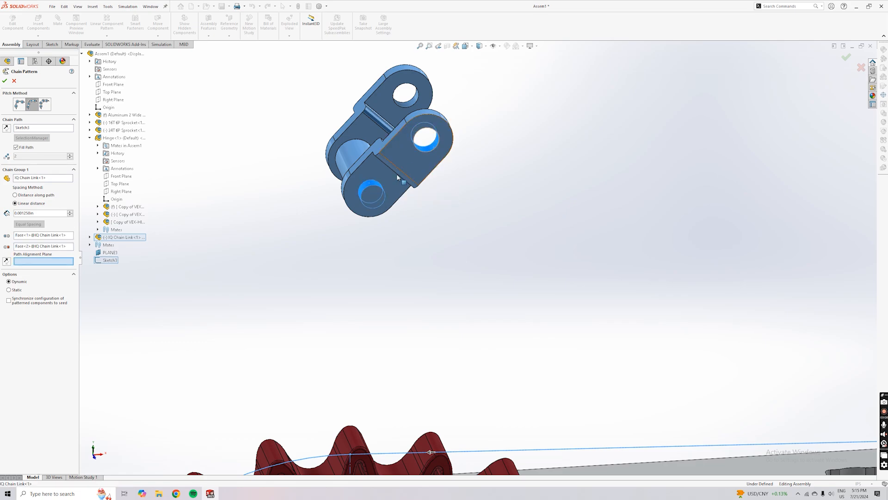
Set the chain link's Right Plane as the path alignment plane and create the chain pattern.
{"action": "scroll", "coordinate": [389, 269], "scroll_direction": "up", "scroll_amount": 6}
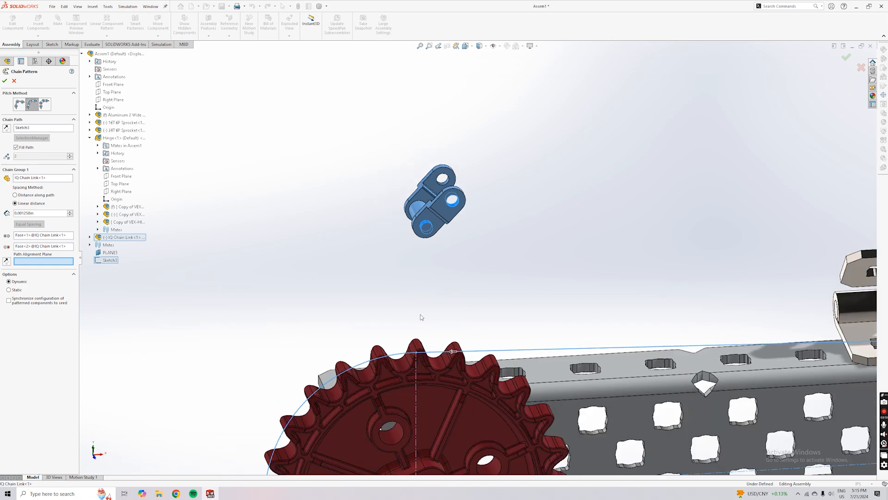
{"action": "left_click", "coordinate": [89, 237]}
{"action": "left_click", "coordinate": [121, 298]}
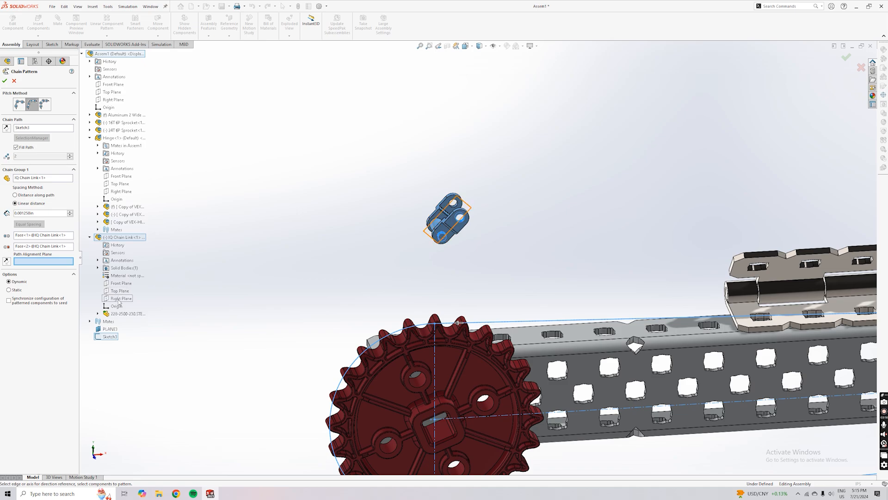
{"action": "middle_click_drag", "start_coordinate": [320, 332], "coordinate": [225, 268]}
{"action": "scroll", "coordinate": [596, 309], "scroll_direction": "down", "scroll_amount": 3}
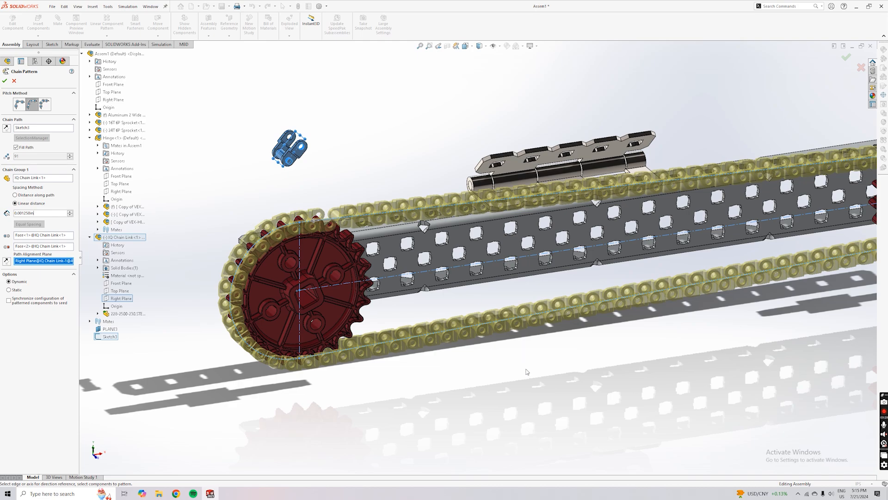
{"action": "middle_click_drag", "start_coordinate": [524, 354], "coordinate": [500, 311]}
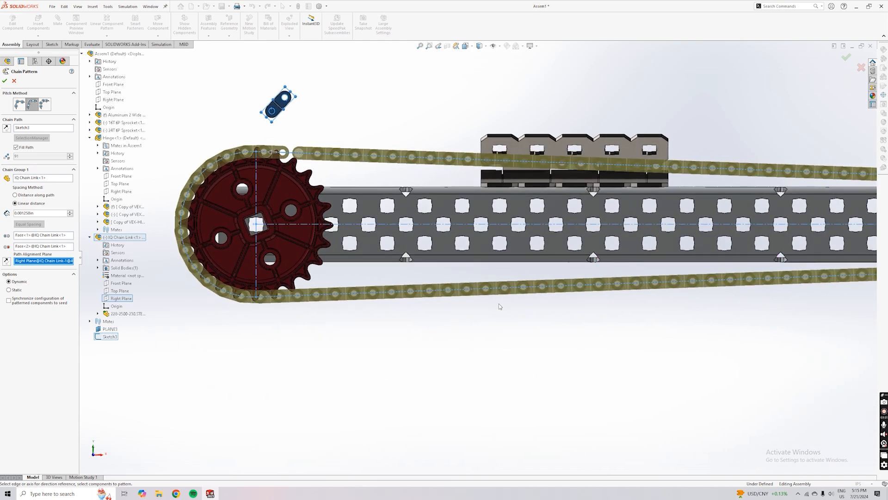
{"action": "scroll", "coordinate": [498, 303], "scroll_direction": "down", "scroll_amount": 5}
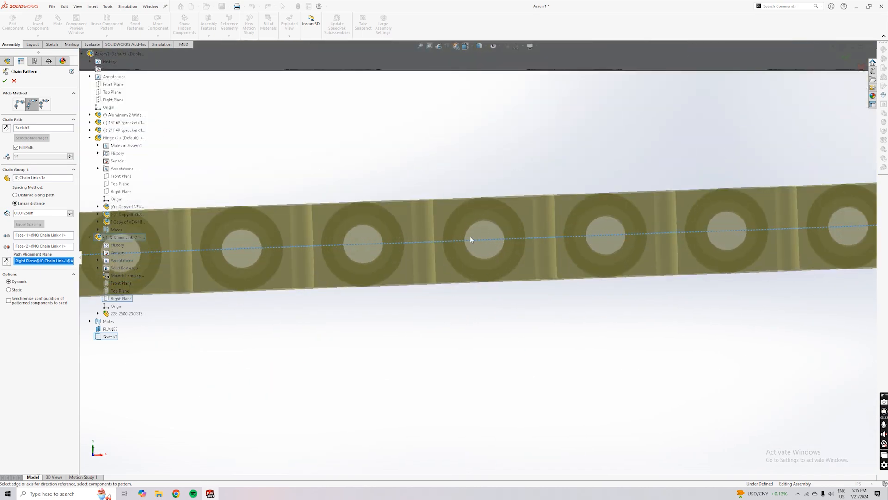
{"action": "scroll", "coordinate": [480, 277], "scroll_direction": "up", "scroll_amount": 9}
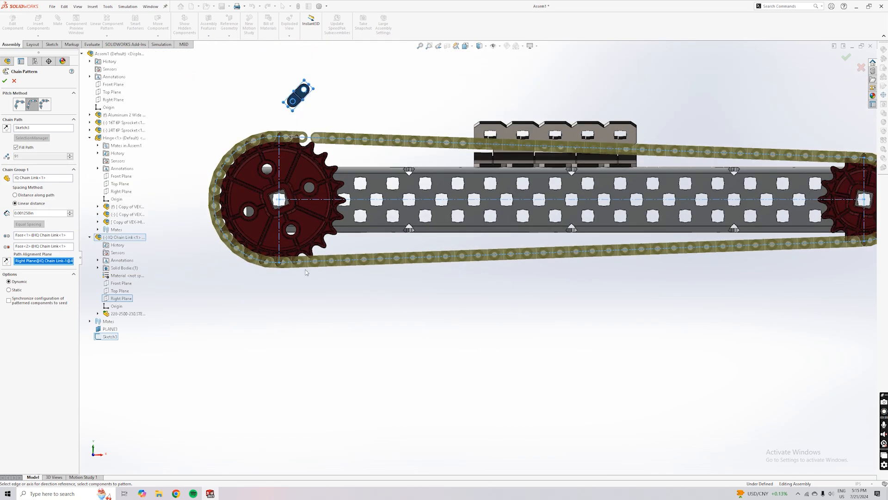
{"action": "middle_click_drag", "start_coordinate": [305, 287], "coordinate": [323, 376]}
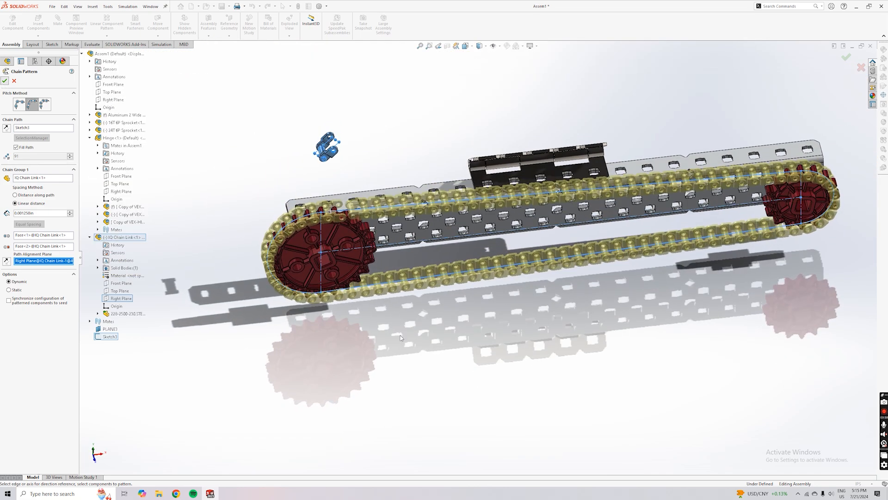
{"action": "key", "text": "Return"}
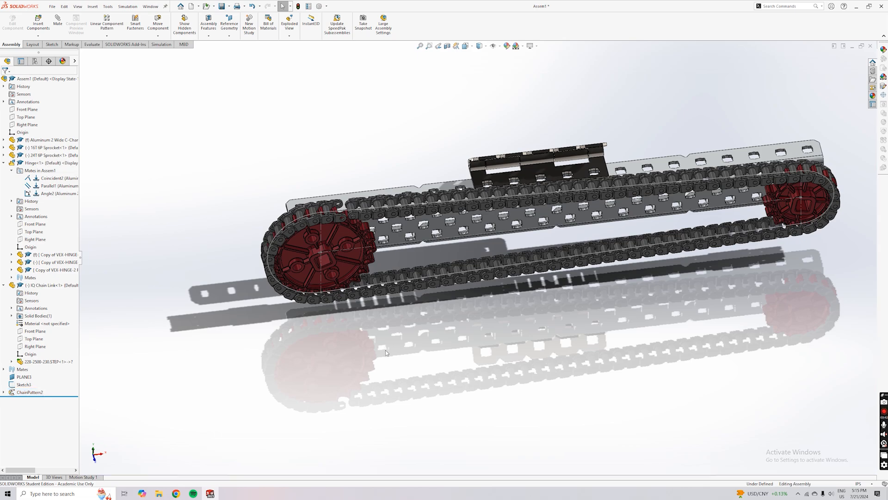
{"action": "middle_click_drag", "start_coordinate": [382, 345], "coordinate": [333, 173]}
{"action": "scroll", "coordinate": [334, 175], "scroll_direction": "down", "scroll_amount": 4}
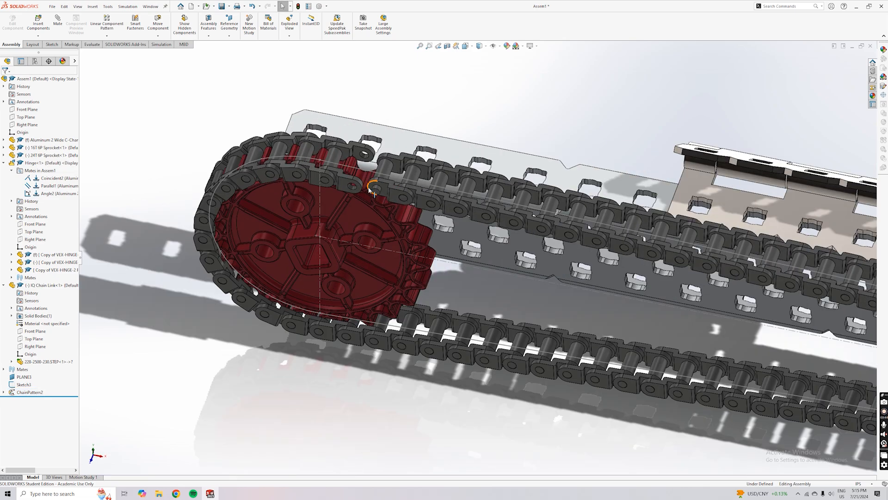
{"action": "scroll", "coordinate": [222, 252], "scroll_direction": "up", "scroll_amount": 5}
{"action": "middle_click_drag", "start_coordinate": [324, 333], "coordinate": [311, 318]}
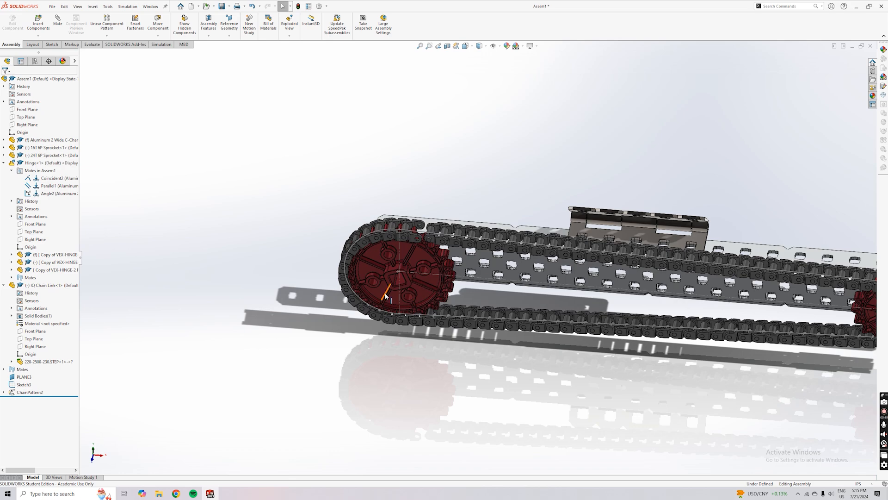
Load the PhotoView 360 add-in for rendering the chain and sprocket assembly.
{"action": "scroll", "coordinate": [482, 250], "scroll_direction": "up", "scroll_amount": 3}
{"action": "scroll", "coordinate": [564, 278], "scroll_direction": "down", "scroll_amount": 5}
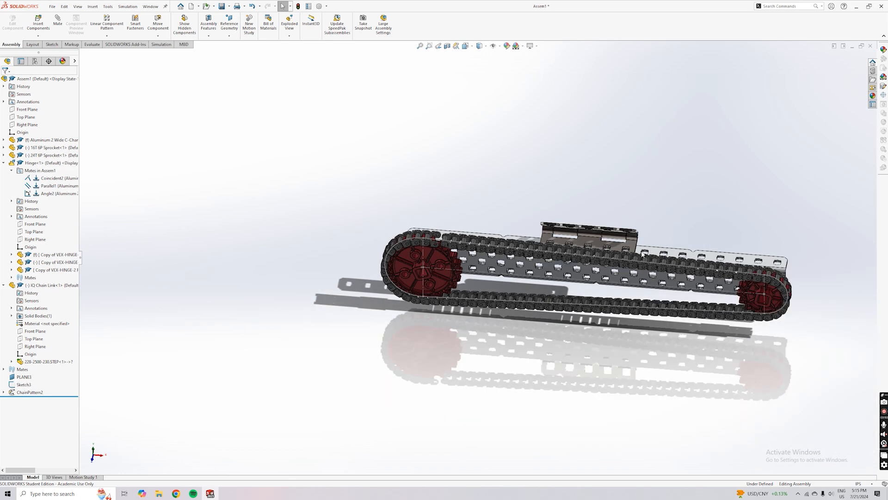
{"action": "scroll", "coordinate": [577, 320], "scroll_direction": "up", "scroll_amount": 3}
{"action": "scroll", "coordinate": [685, 314], "scroll_direction": "up", "scroll_amount": 3}
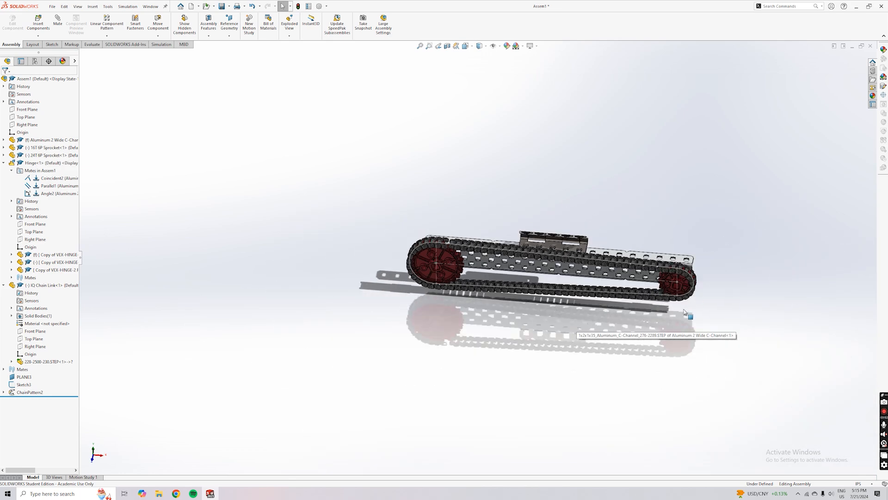
{"action": "middle_click_drag", "start_coordinate": [693, 295], "coordinate": [497, 255]}
{"action": "scroll", "coordinate": [496, 256], "scroll_direction": "down", "scroll_amount": 3}
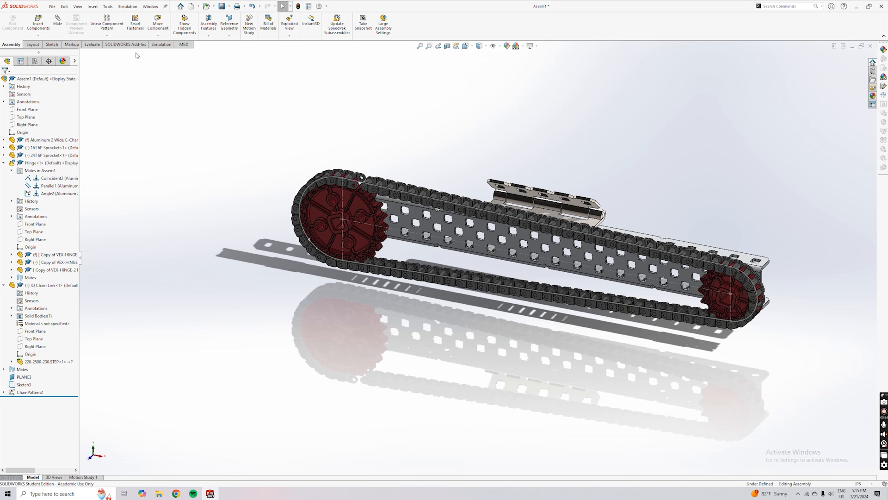
{"action": "left_click", "coordinate": [126, 44]}
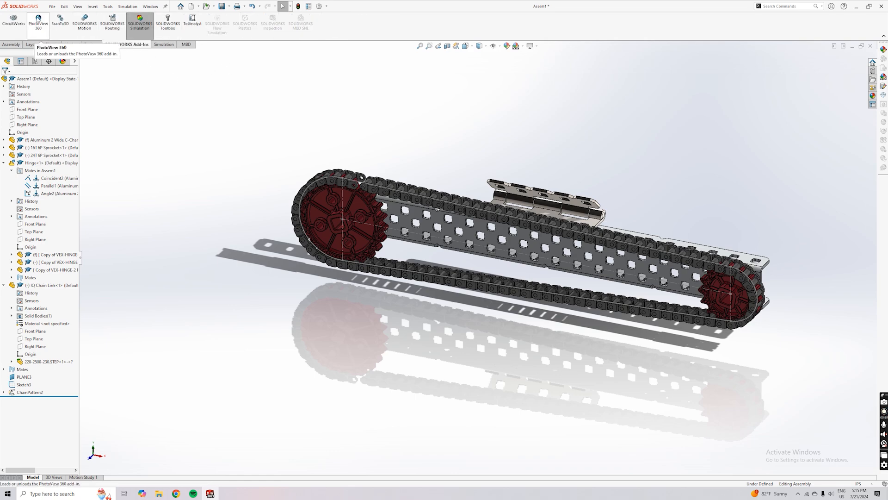
{"action": "left_click", "coordinate": [38, 20]}
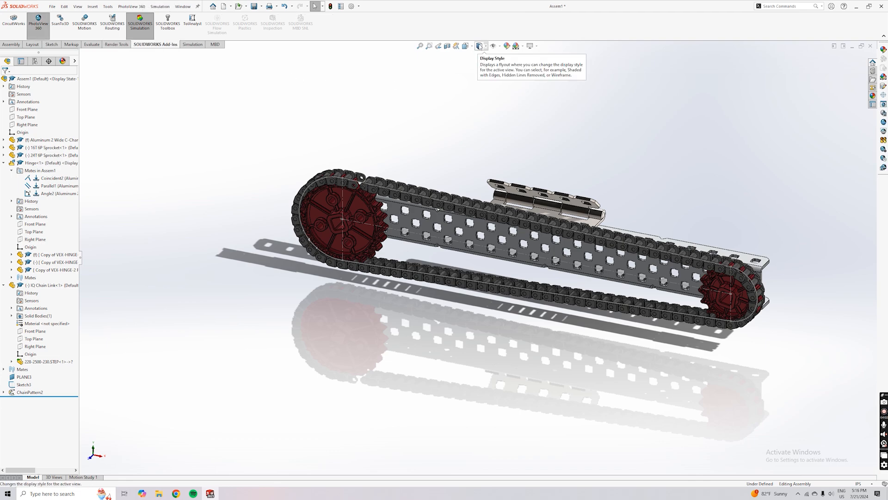
Switch the display style to the PhotoView 360 rendered preview and turn on Perspective View for the rendering.
{"action": "left_click", "coordinate": [480, 46]}
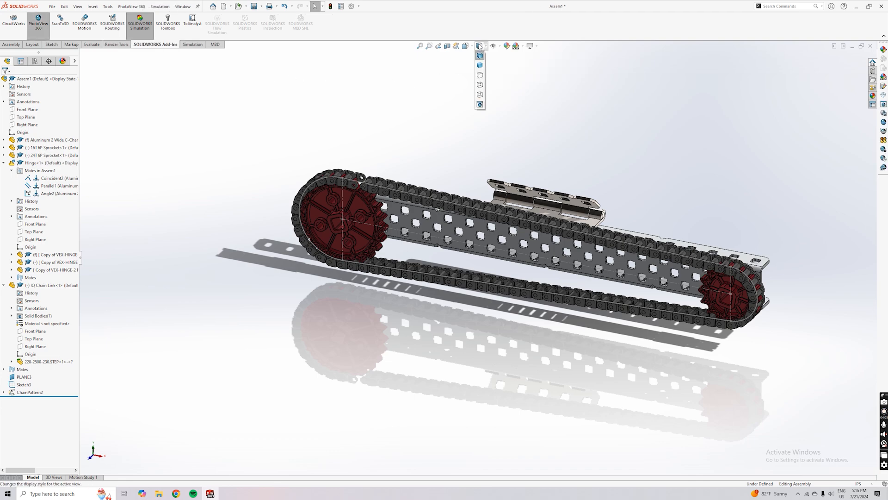
{"action": "left_click", "coordinate": [480, 105]}
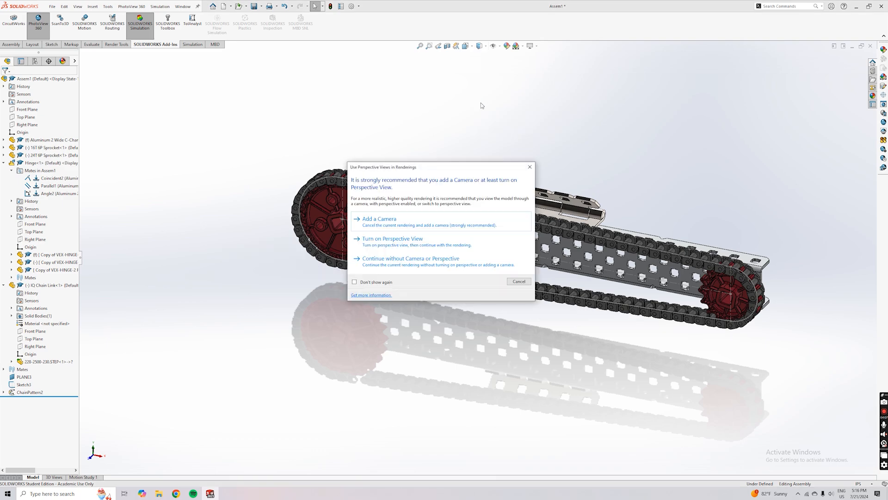
{"action": "left_click", "coordinate": [394, 239]}
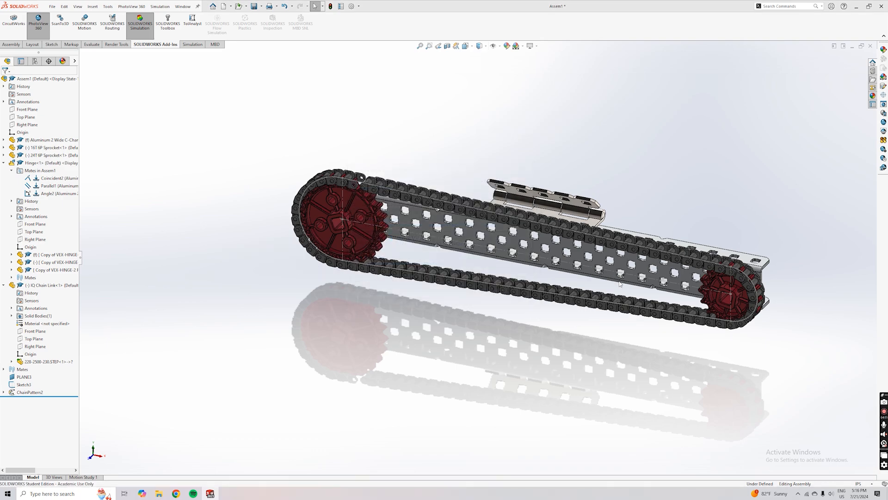